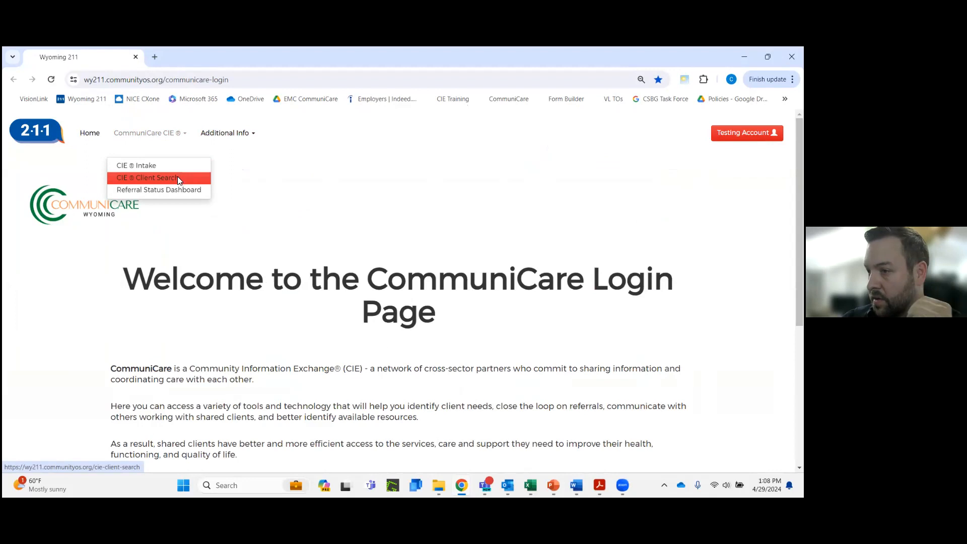
Search the CIE clients by the client's first name and open the matching client record
left_click(189, 325)
type("p")
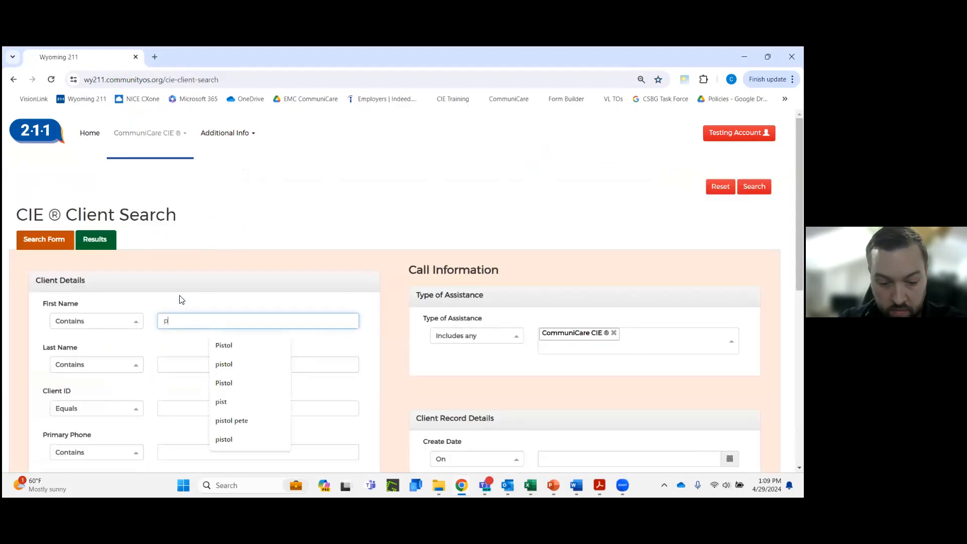
type("istol")
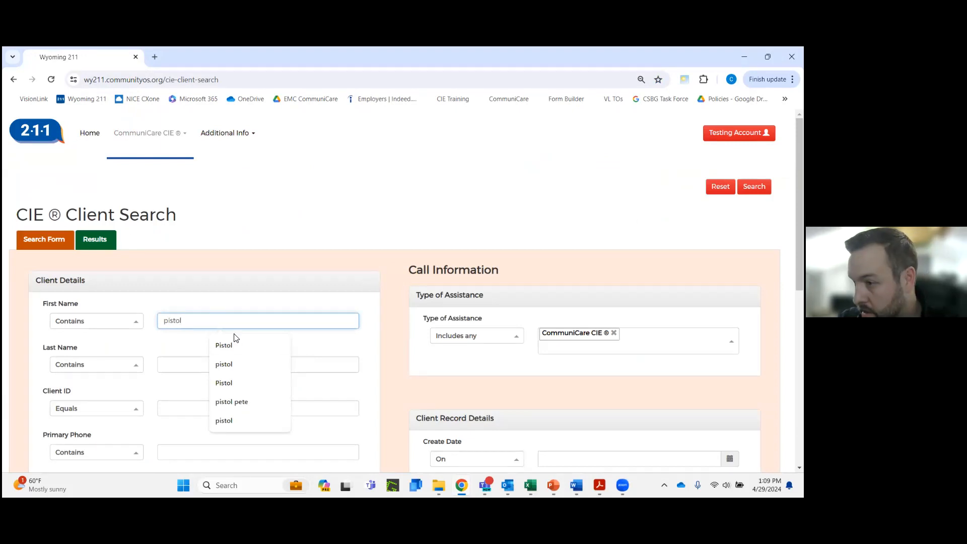
left_click(237, 349)
left_click(755, 186)
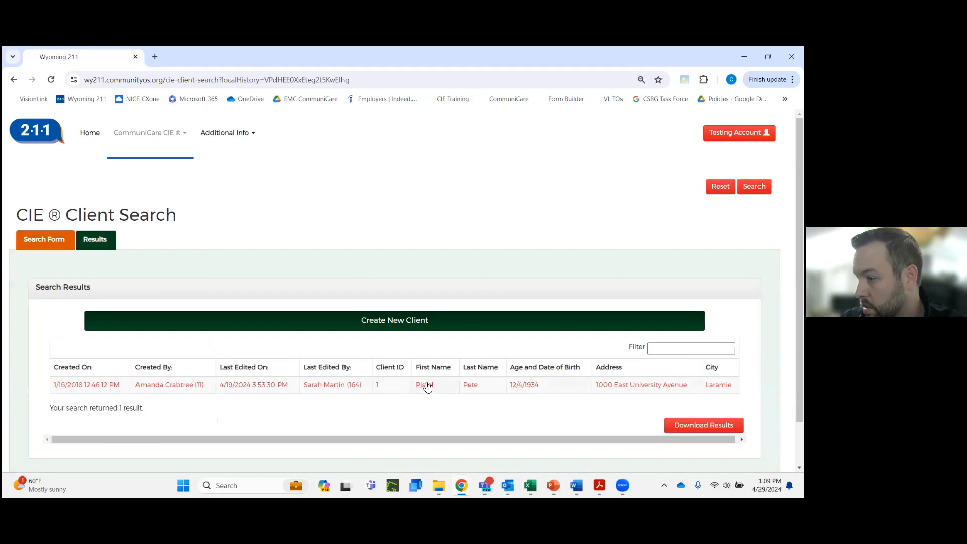
left_click(423, 386)
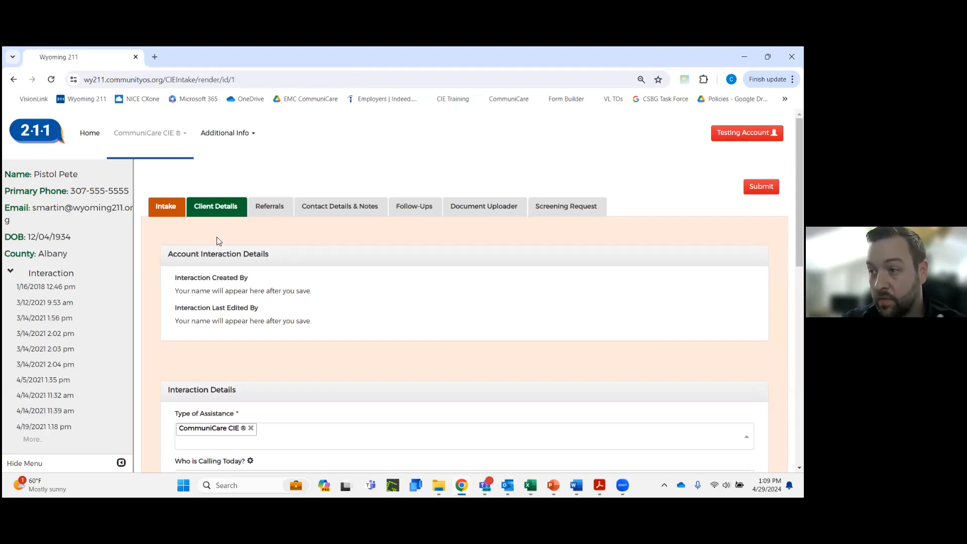
Review the client's intake interaction details, then the demographics, household and insurance information in Client Details
scroll(456, 295, "down", 2)
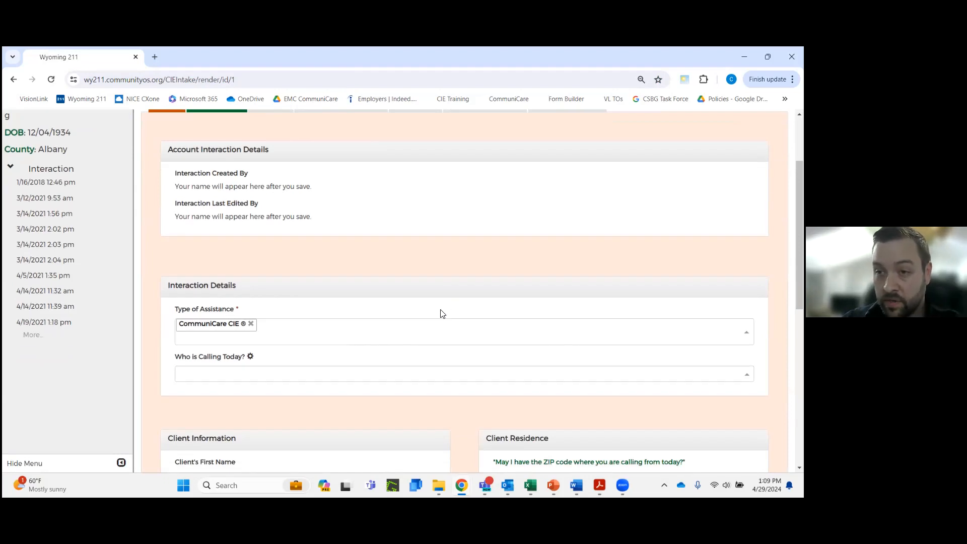
scroll(442, 314, "up", 2)
left_click(227, 216)
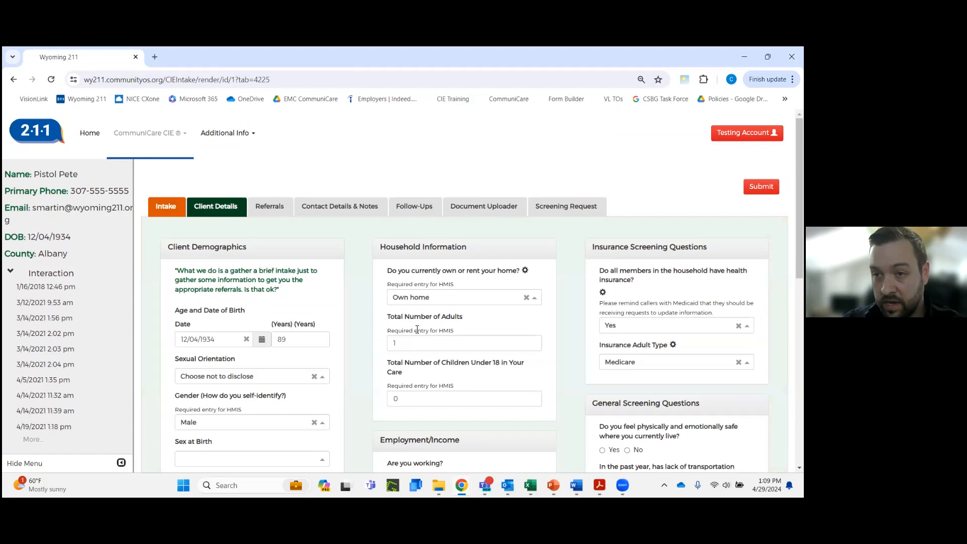
scroll(418, 330, "down", 1)
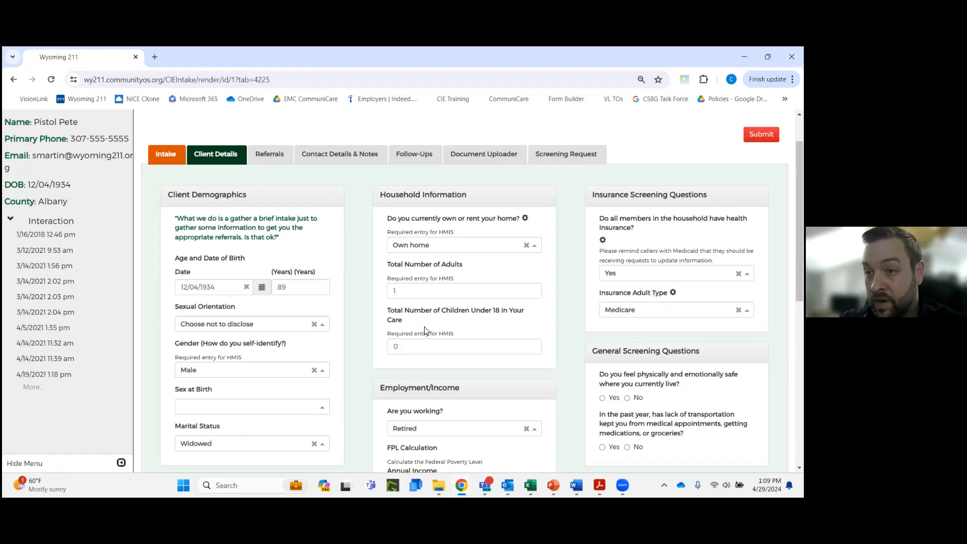
Open the client's referrals and examine the CIE consent, the service providers and the referral search criteria
left_click(273, 156)
scroll(387, 321, "down", 1)
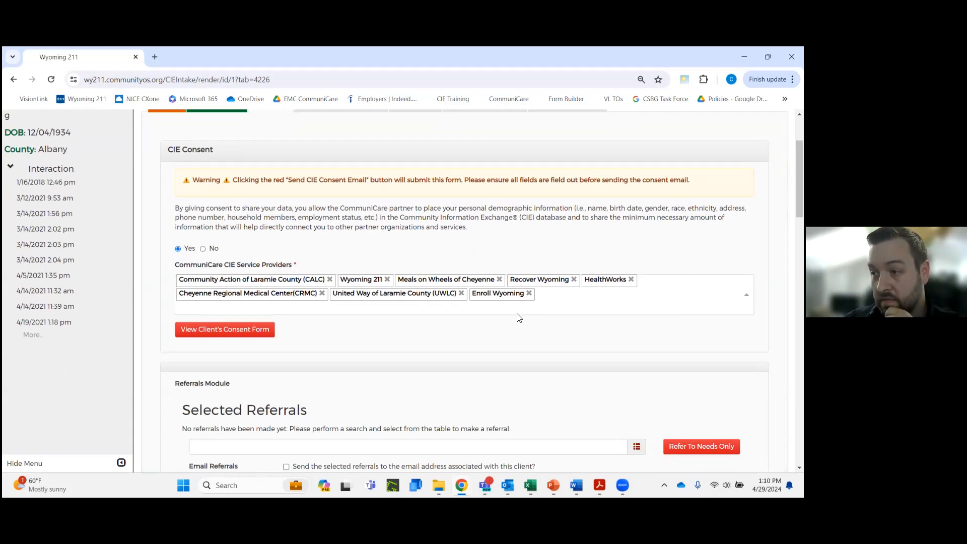
scroll(519, 325, "down", 2)
scroll(519, 325, "down", 6)
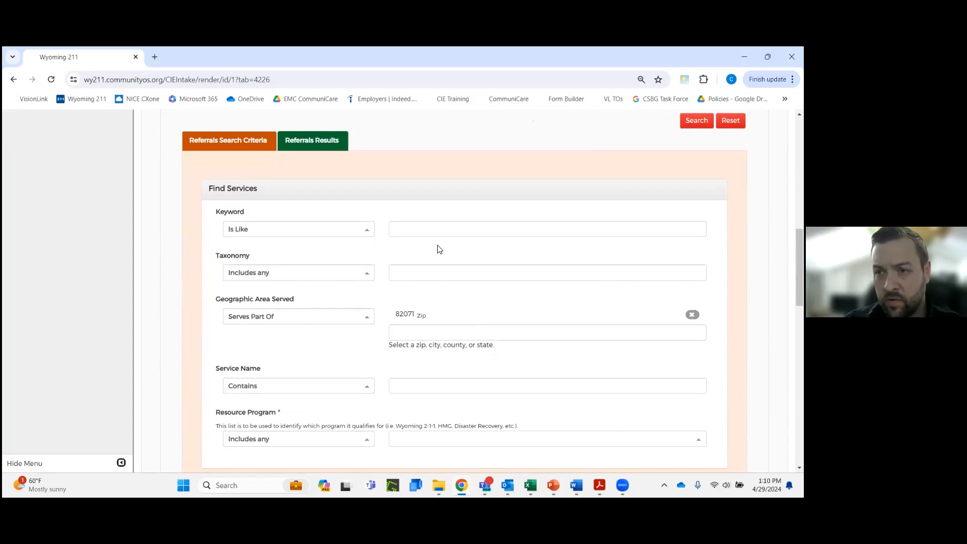
scroll(439, 249, "down", 1)
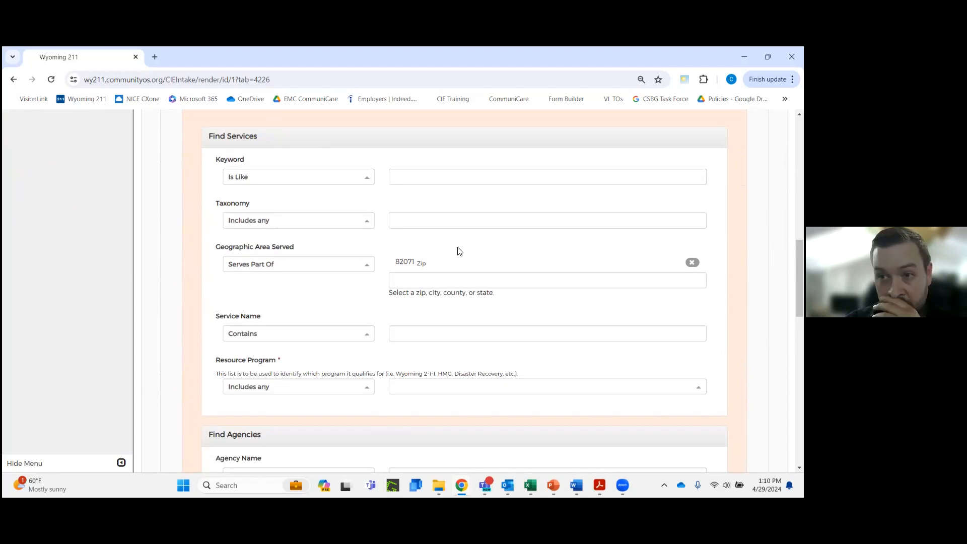
scroll(459, 251, "down", 1)
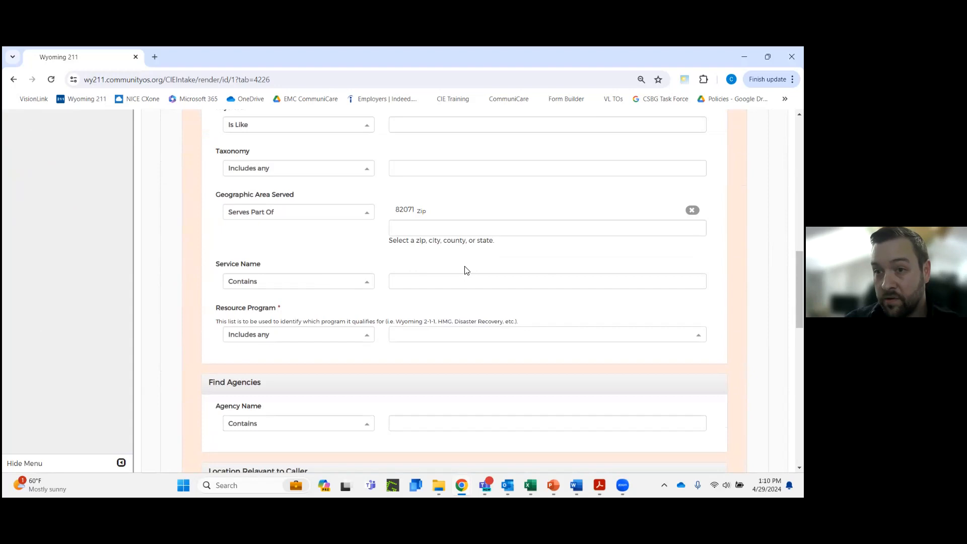
scroll(431, 372, "up", 1)
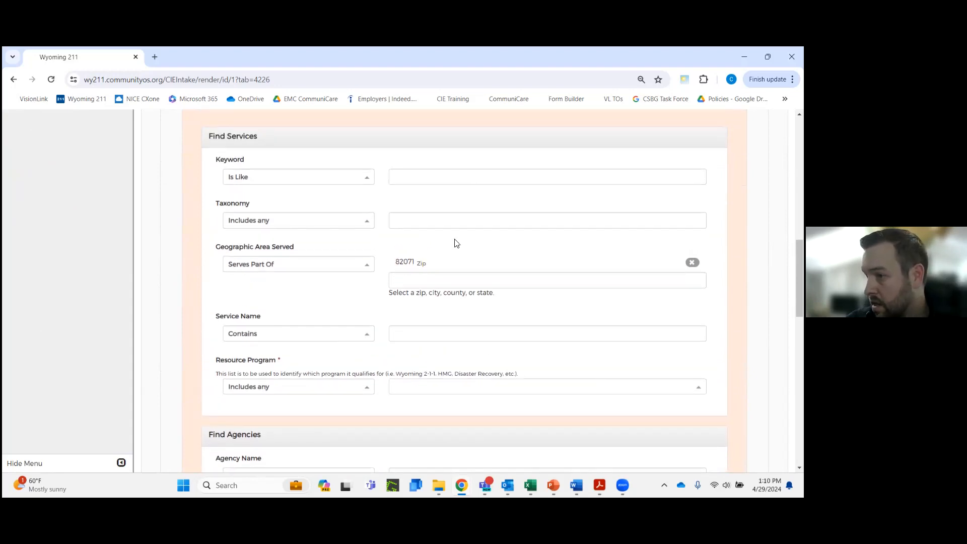
Add the Pharmacies LH-6600 taxonomy to the referral search criteria and run the search
left_click(460, 221)
type("phar")
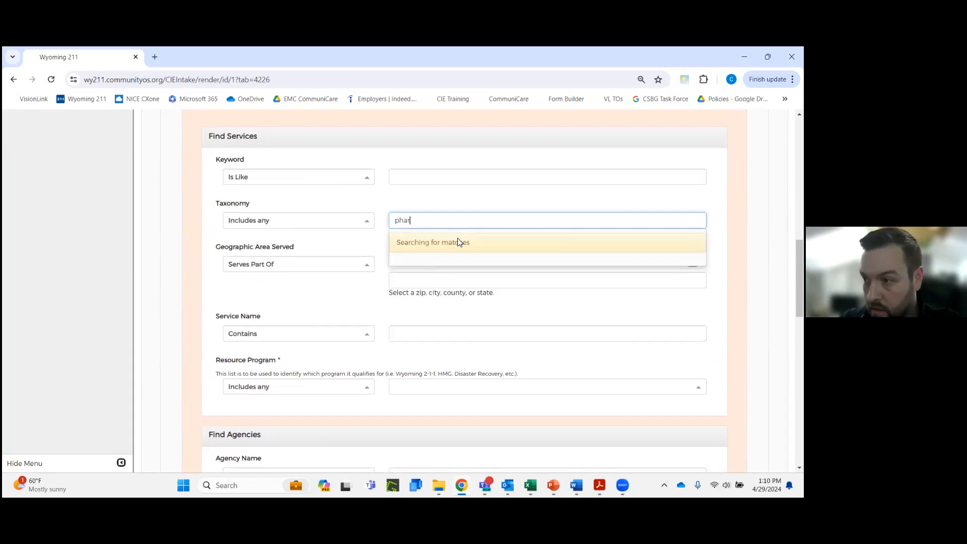
left_click(464, 238)
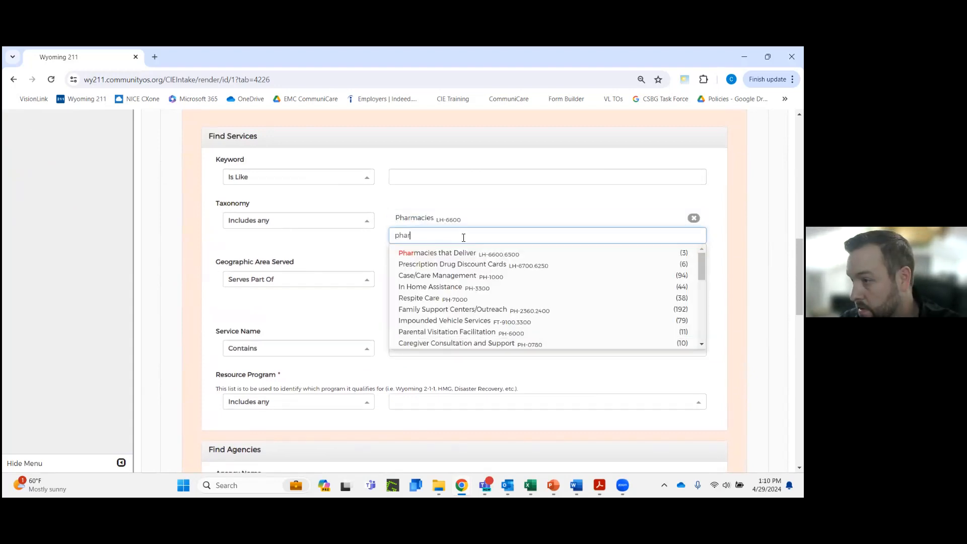
scroll(622, 205, "up", 1)
left_click(697, 120)
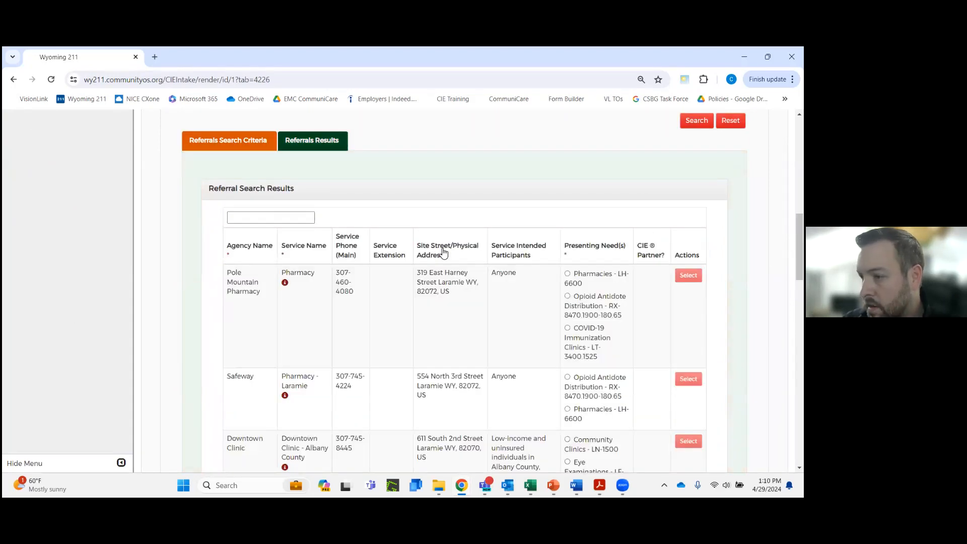
Look through the pharmacy referral results, checking agencies, addresses and presenting needs
scroll(449, 270, "down", 8)
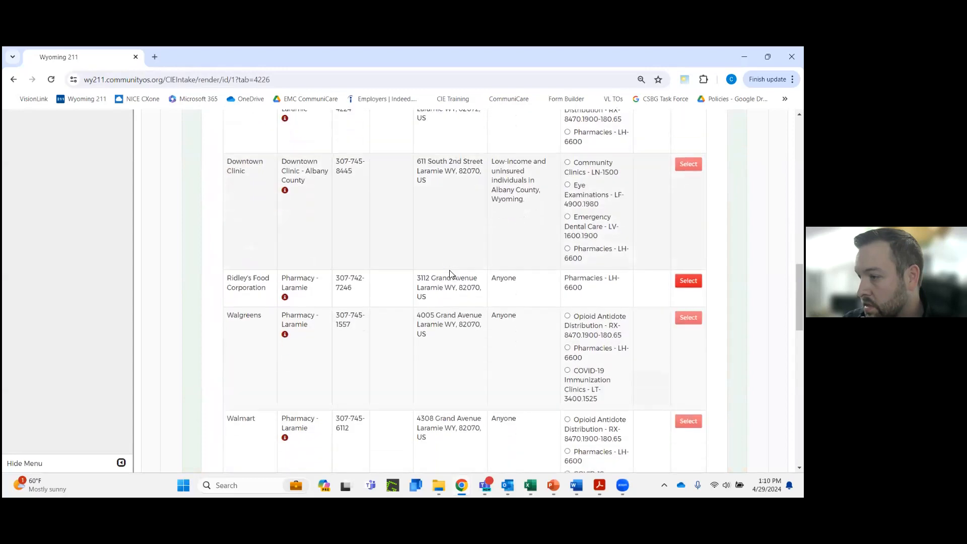
scroll(450, 270, "down", 4)
scroll(450, 272, "up", 10)
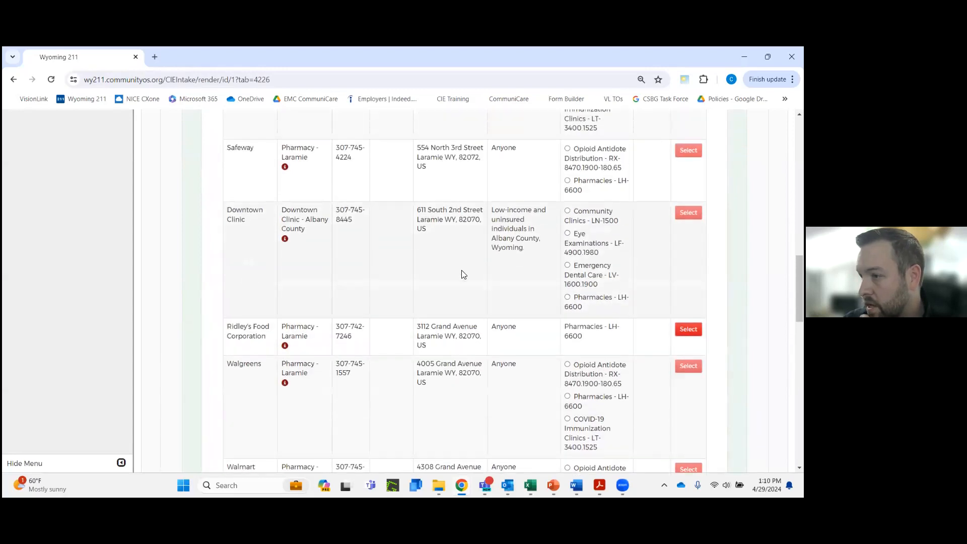
scroll(462, 271, "up", 2)
Replace the geographic area served with ZIP 82001 in the search criteria and rerun the pharmacy referral search
left_click(227, 193)
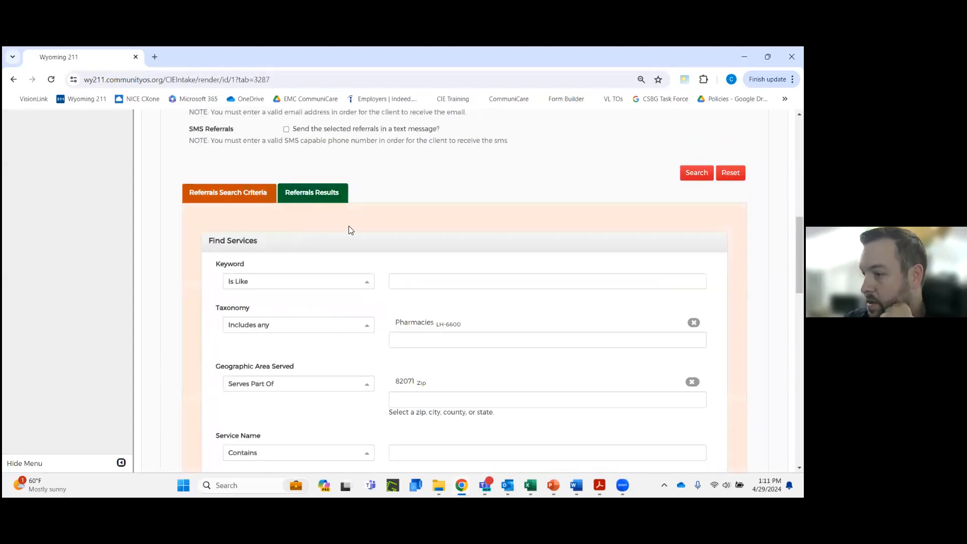
scroll(631, 265, "down", 3)
left_click(692, 226)
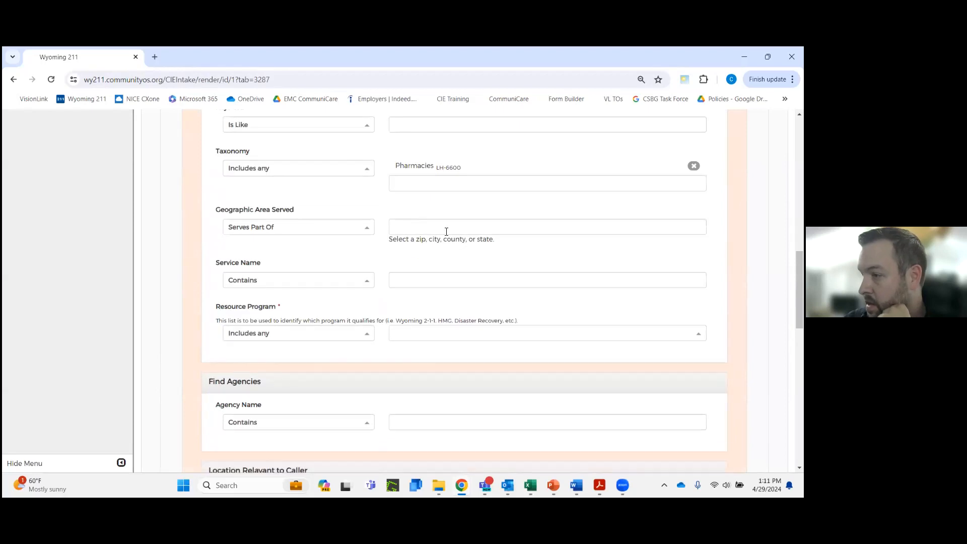
left_click(427, 227)
type("82001")
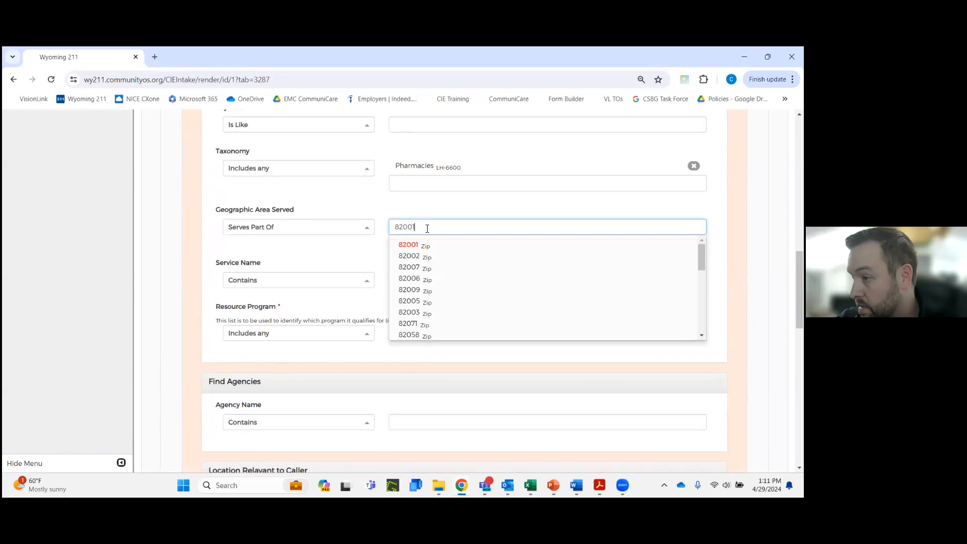
left_click(415, 252)
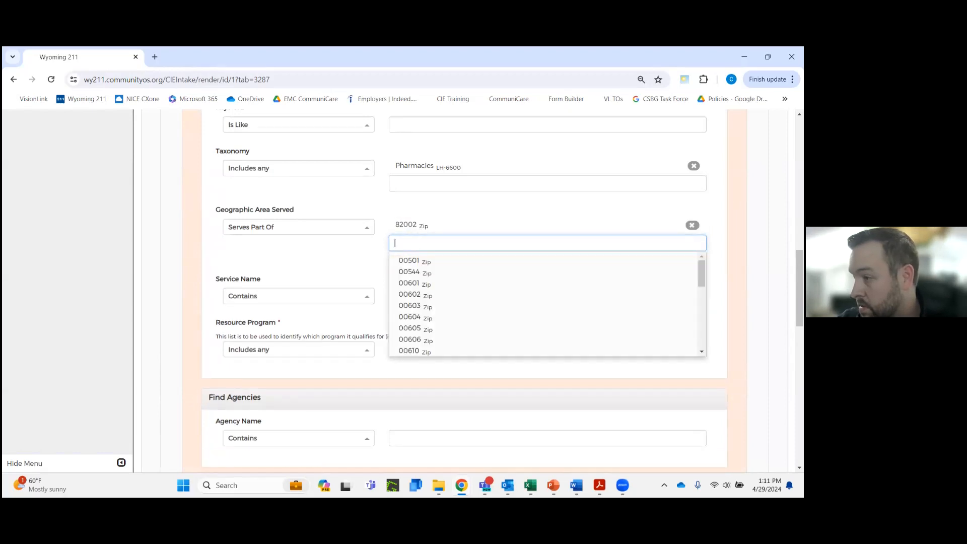
left_click(693, 225)
left_click(493, 234)
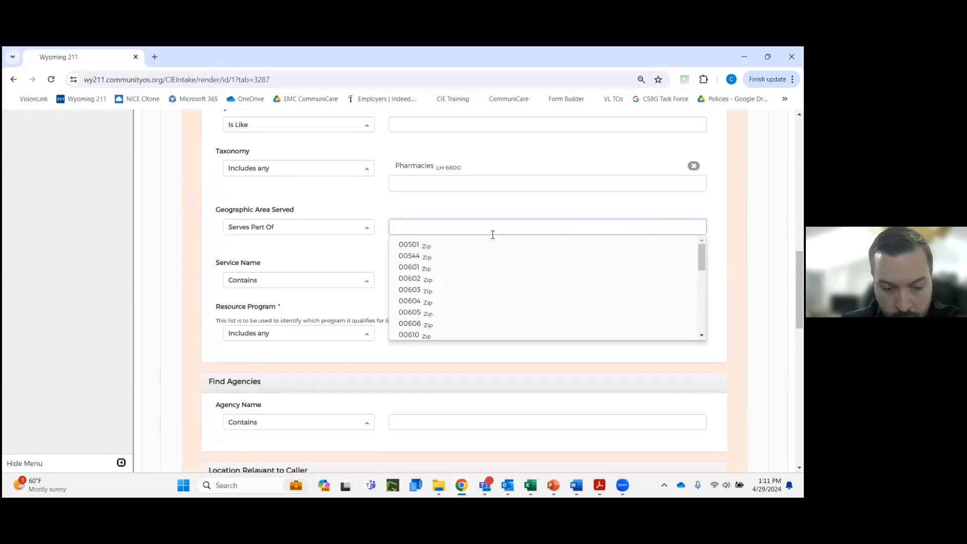
type("82001")
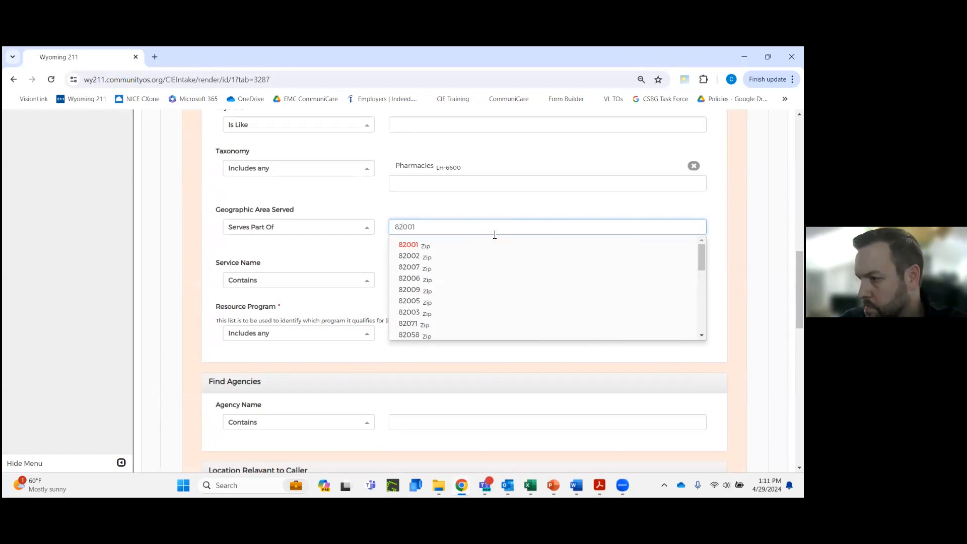
left_click(447, 242)
scroll(446, 242, "up", 3)
left_click(697, 172)
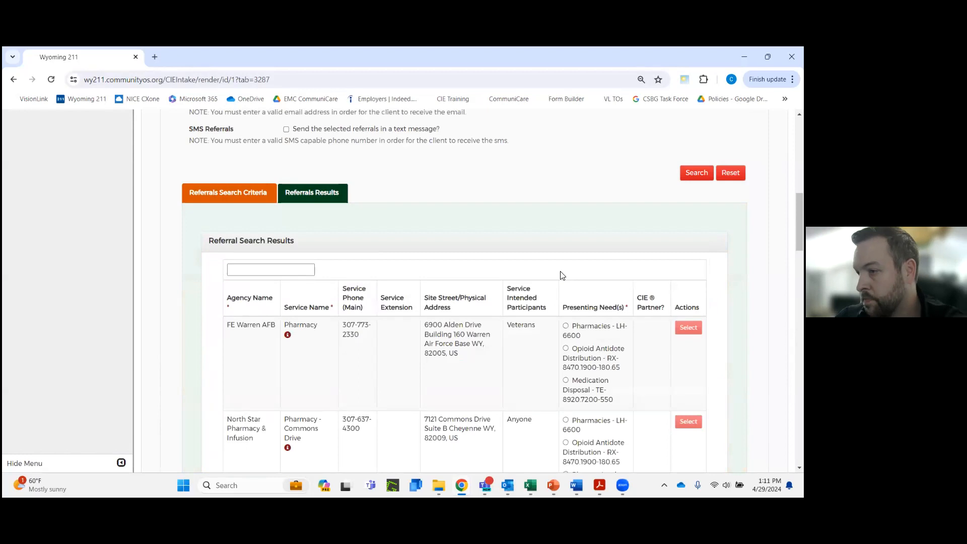
Browse the pharmacies listed for the new area and read the service details of the Sam's Club pharmacy, including its hours
scroll(473, 322, "down", 5)
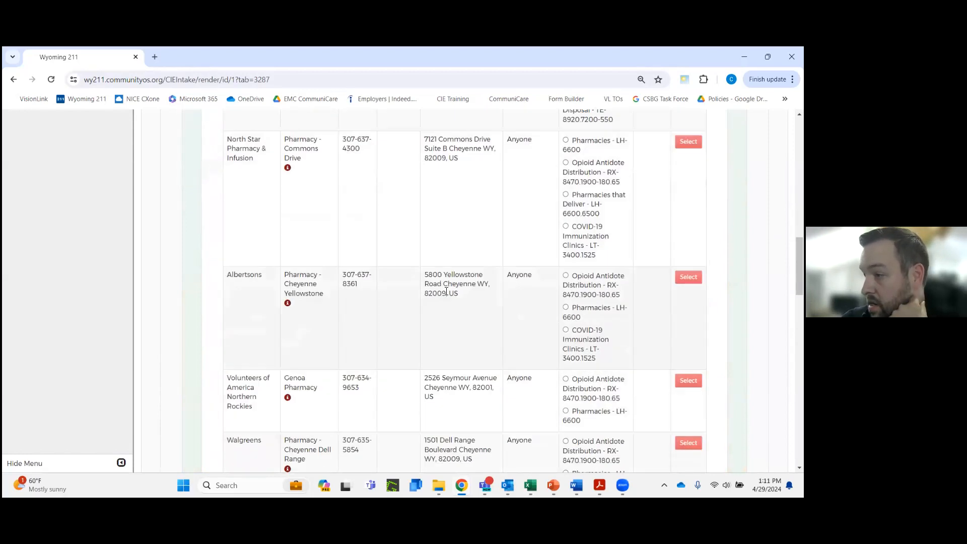
scroll(447, 291, "down", 2)
scroll(442, 292, "down", 1)
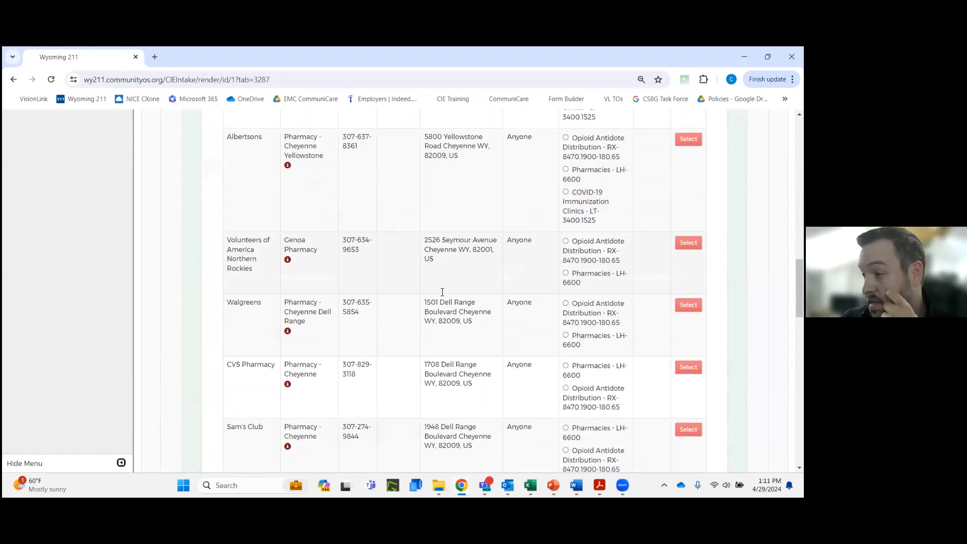
scroll(442, 292, "down", 2)
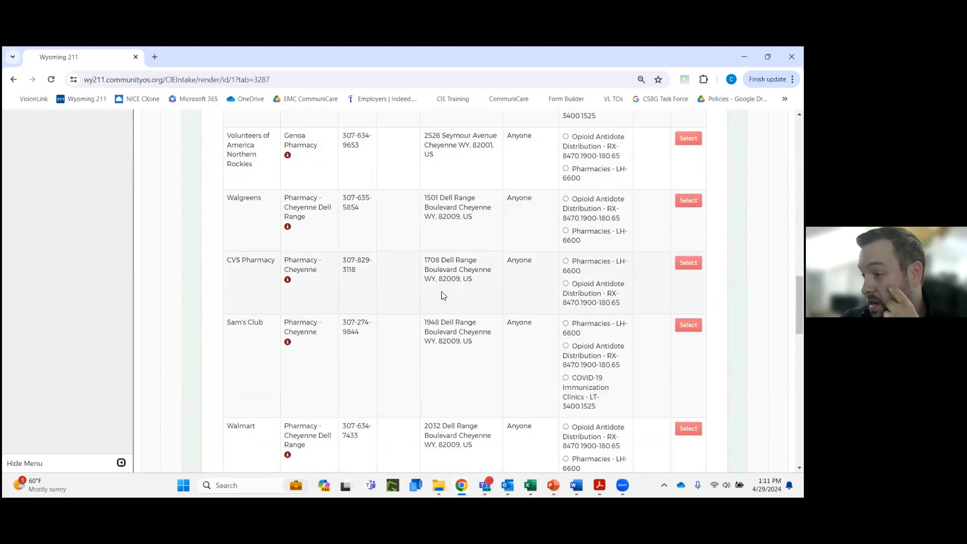
left_click(288, 344)
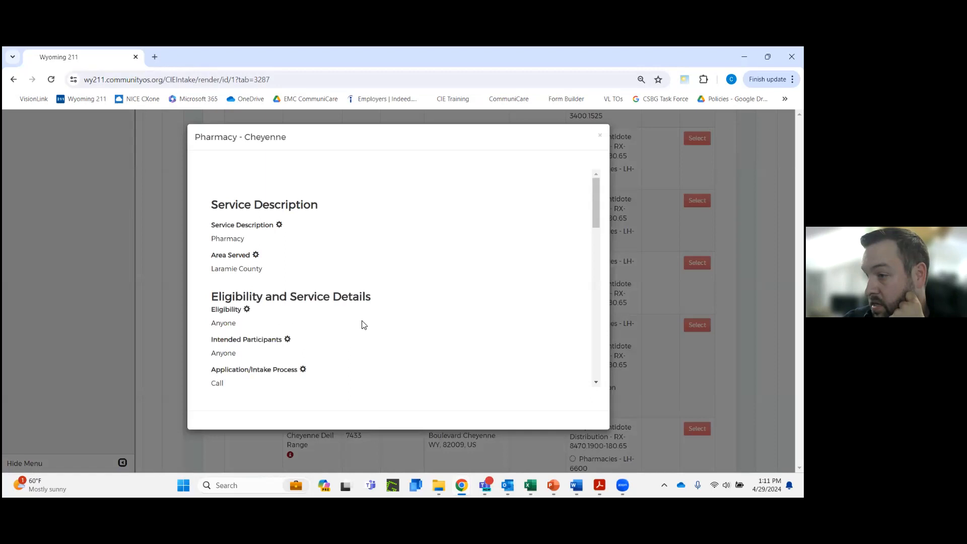
scroll(354, 301, "down", 3)
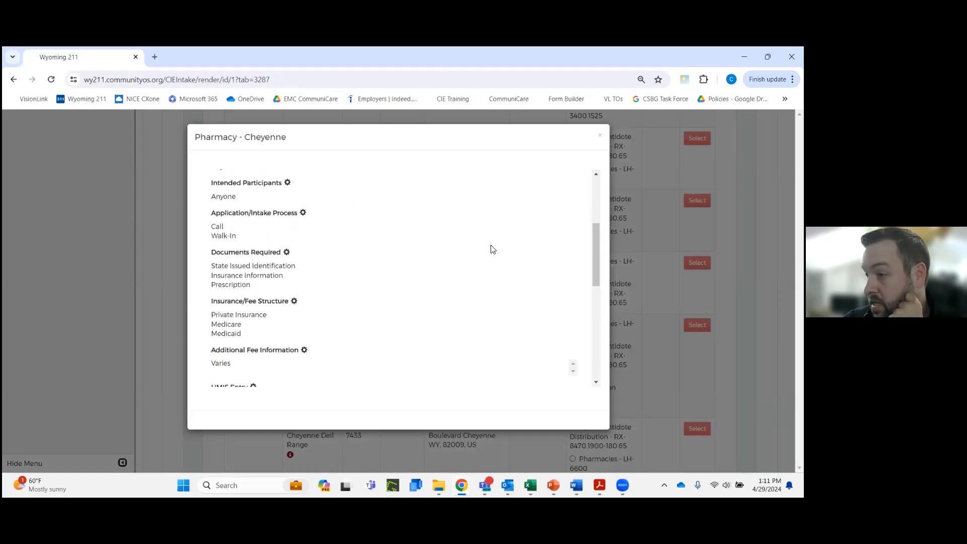
scroll(492, 249, "down", 4)
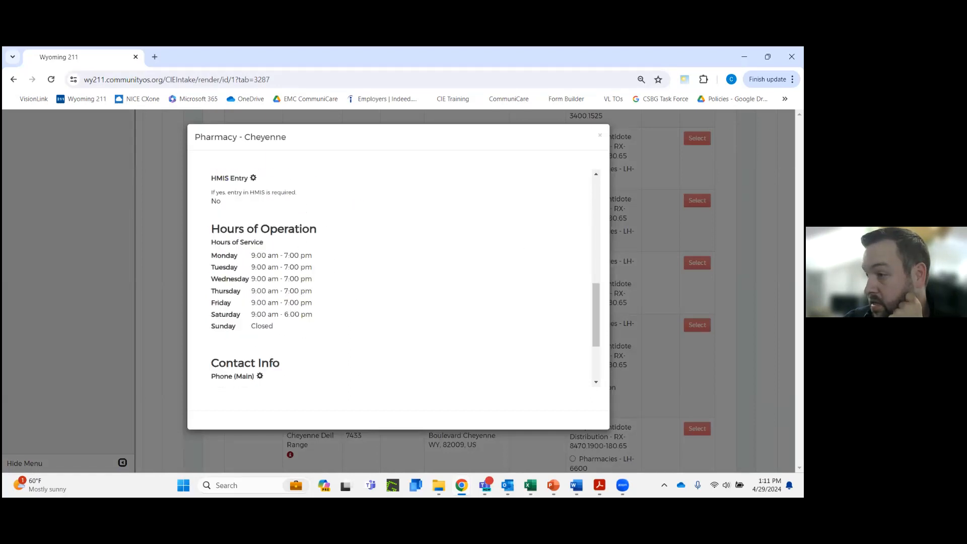
left_click(600, 136)
From the second page of results, select HealthWorks Pharmacy as a referral for Prescription Expense Assistance - LH-5100.6500
scroll(451, 297, "down", 7)
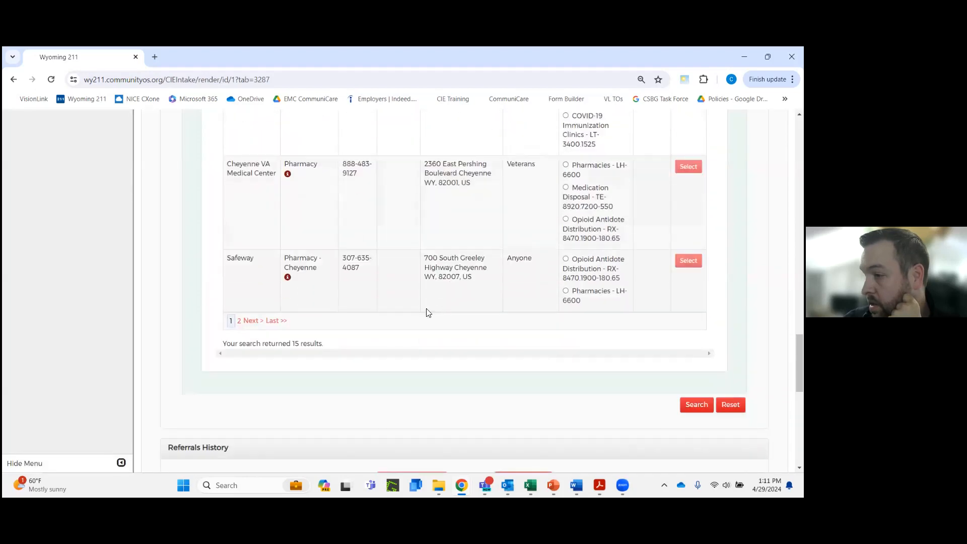
left_click(239, 321)
scroll(452, 300, "up", 5)
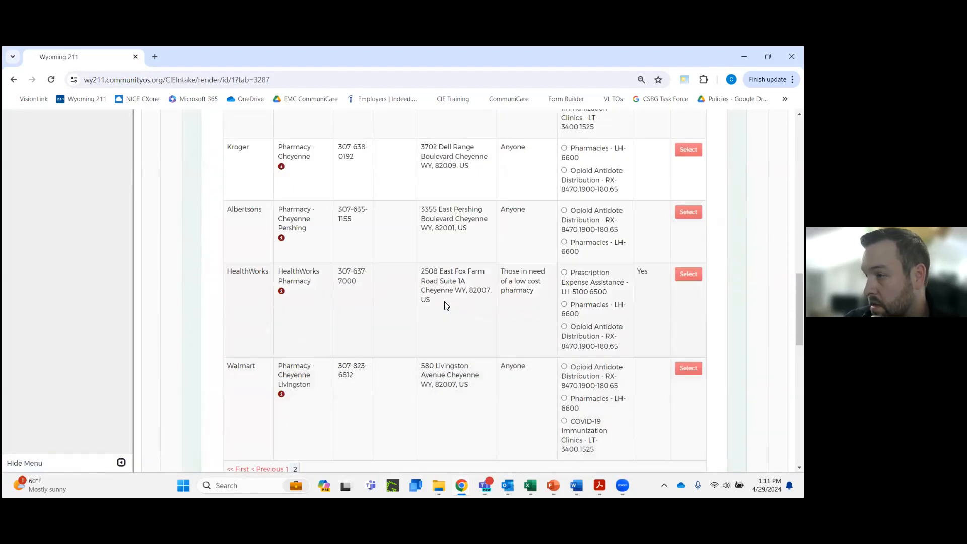
double_click(641, 272)
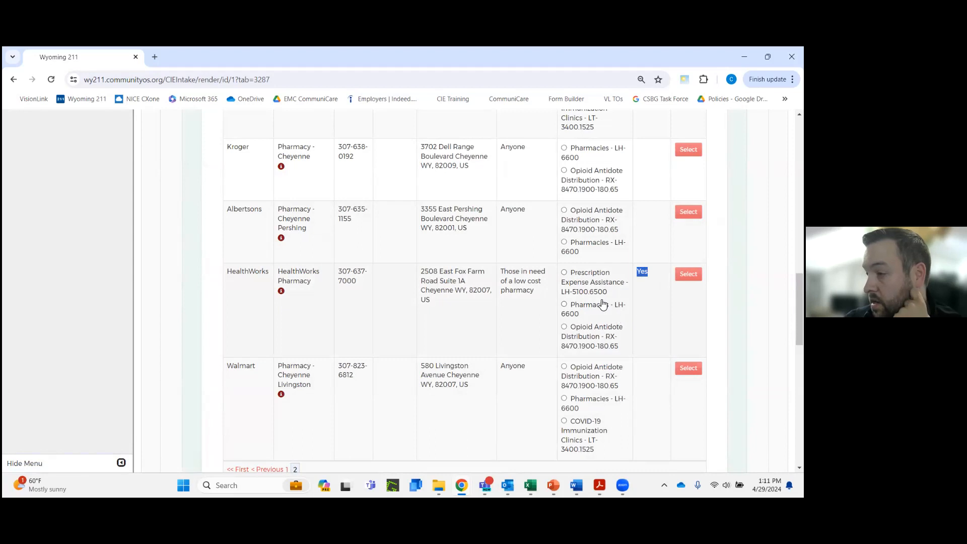
left_click(565, 274)
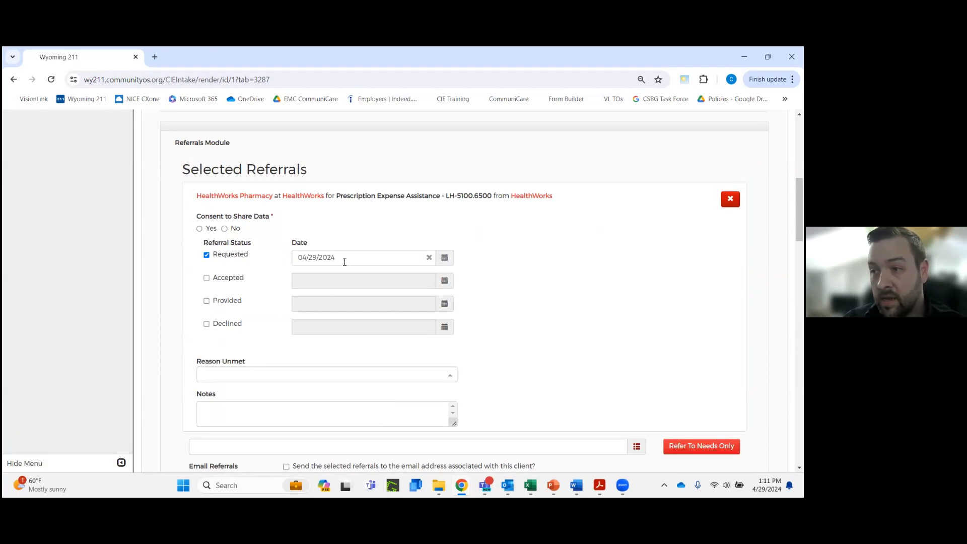
Mark the HealthWorks Pharmacy referral as Accepted, Provided and Declined, and set its Reason Unmet to No Show
left_click(207, 278)
left_click(206, 301)
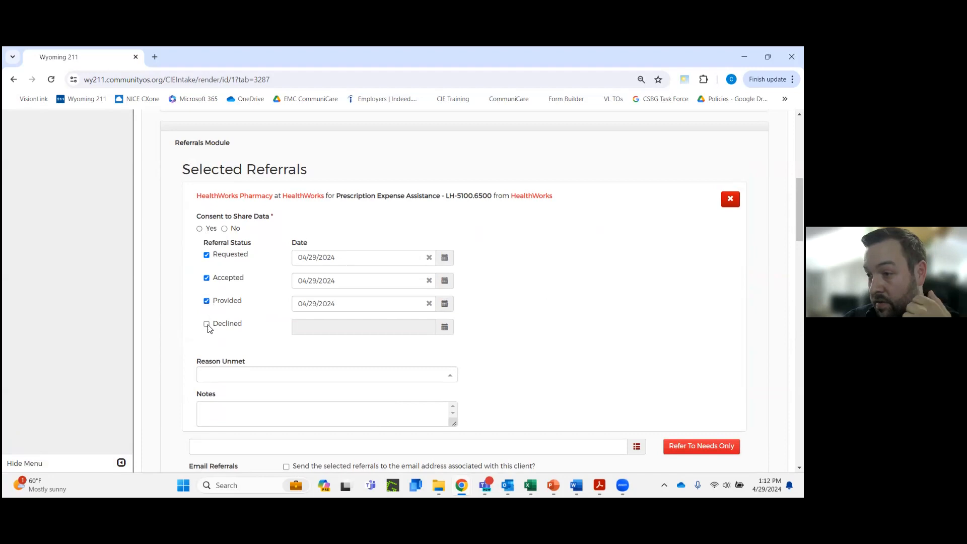
left_click(206, 324)
left_click(373, 374)
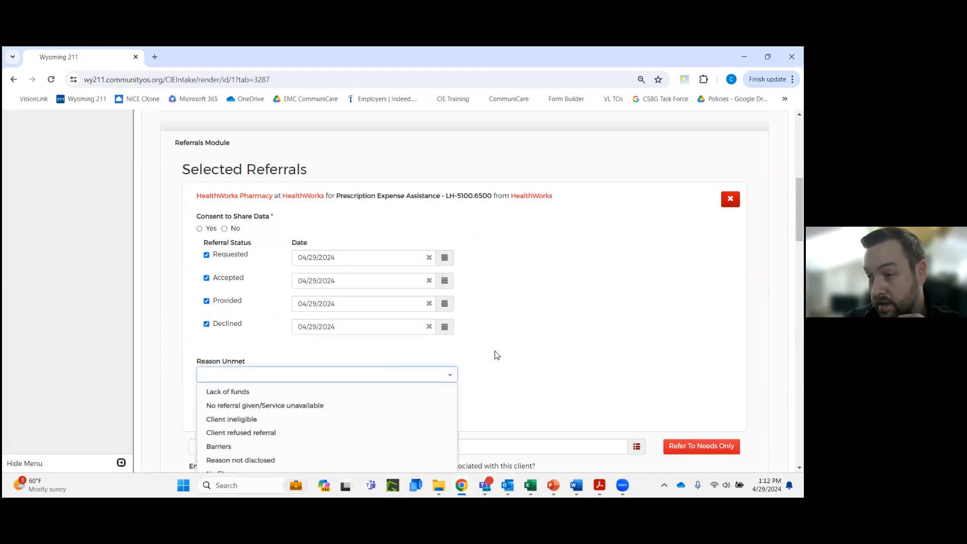
scroll(479, 365, "down", 1)
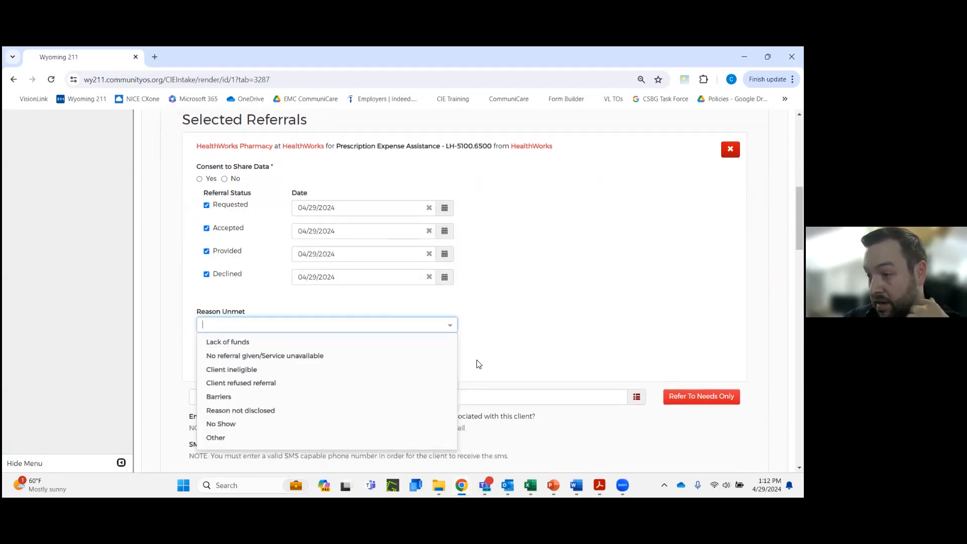
left_click(287, 425)
left_click(600, 299)
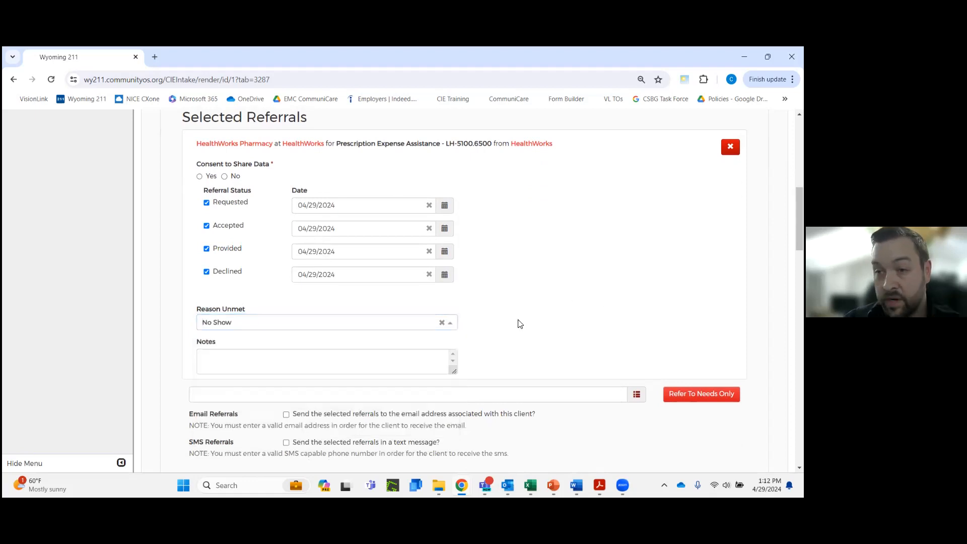
Review the client's contact details and notes, including the assigned case manager and the case management log notes history
scroll(549, 282, "up", 5)
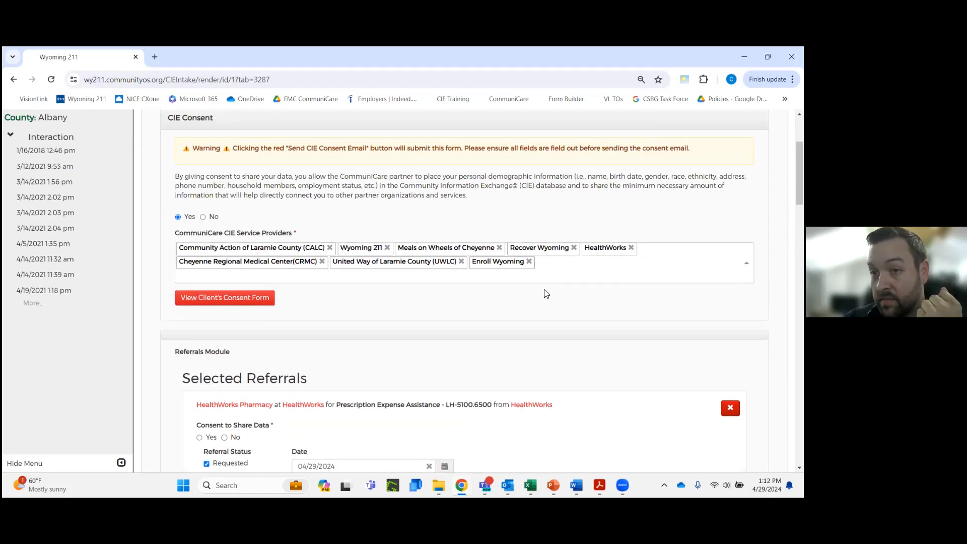
scroll(547, 294, "up", 2)
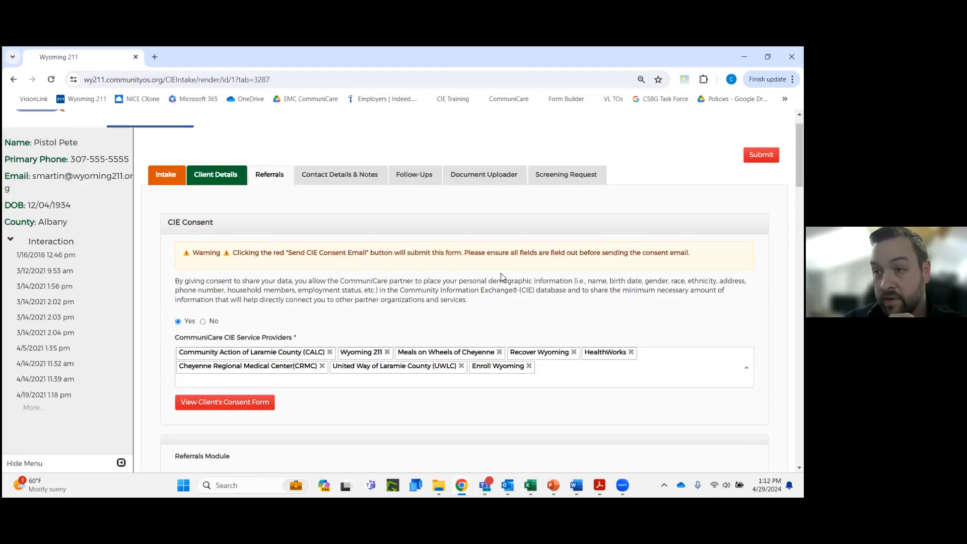
left_click(364, 180)
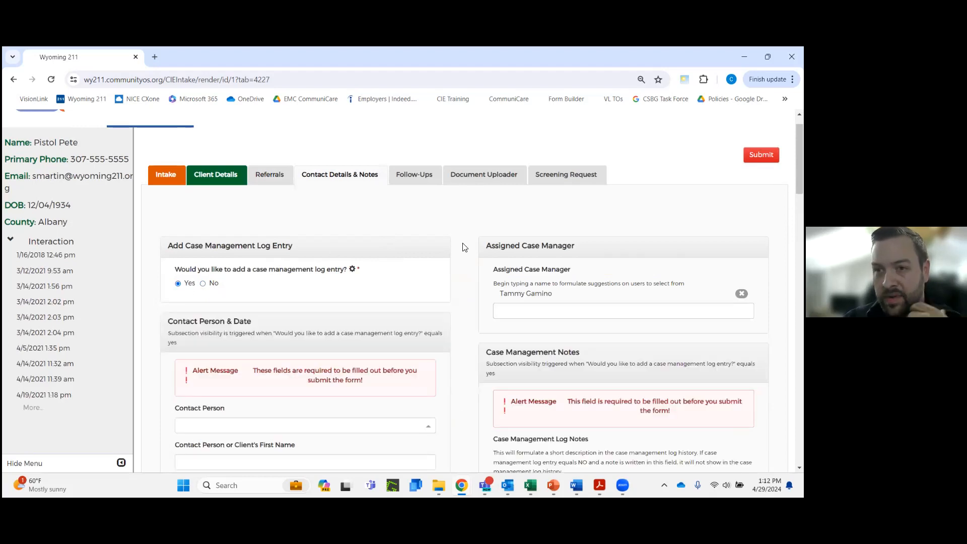
scroll(510, 250, "down", 1)
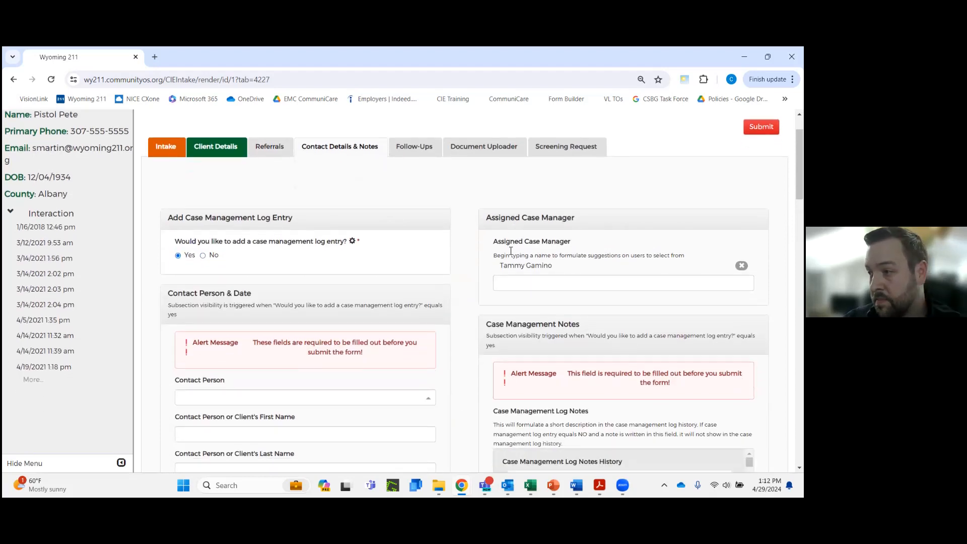
scroll(614, 250, "down", 1)
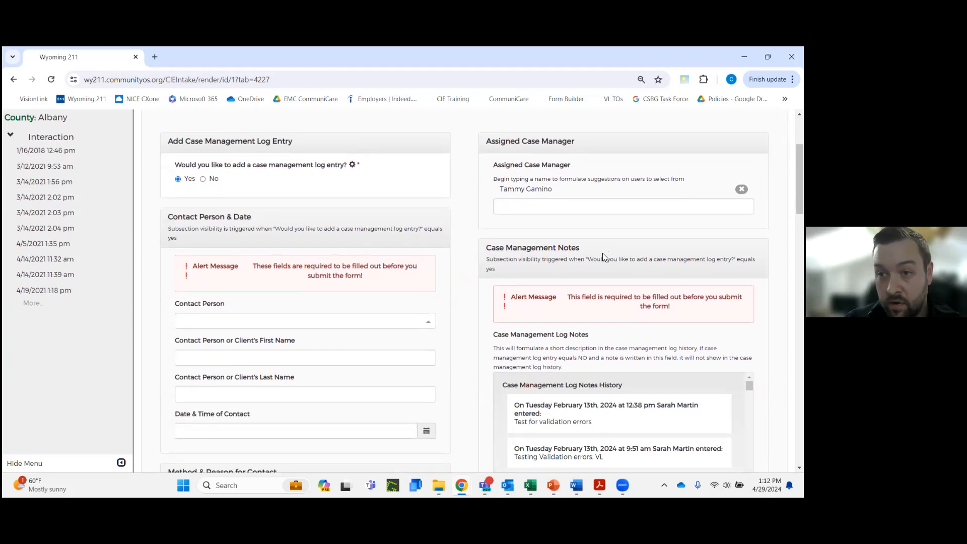
scroll(603, 253, "down", 1)
scroll(608, 359, "down", 5)
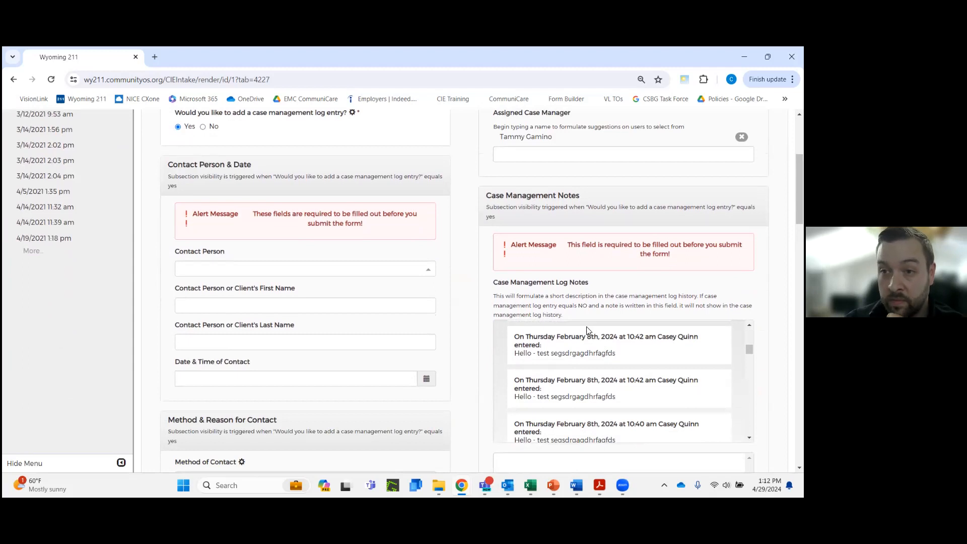
scroll(555, 323, "up", 3)
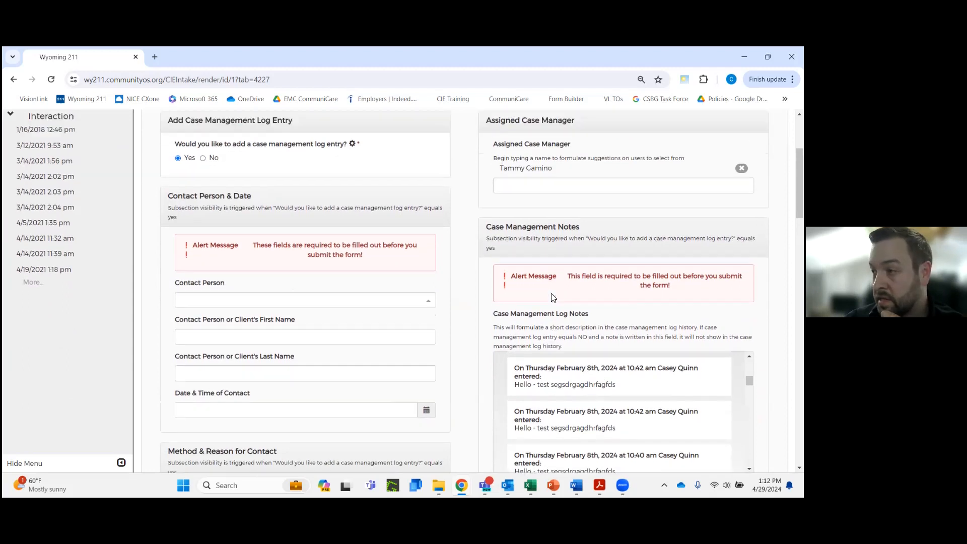
Look over the client's follow-up request and attempt fields and the document upload categories
left_click(415, 179)
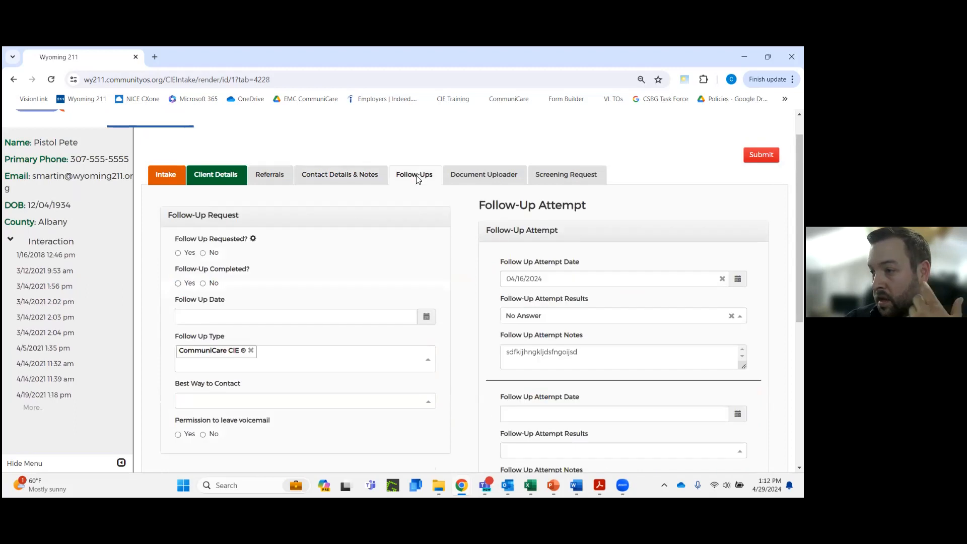
left_click(466, 185)
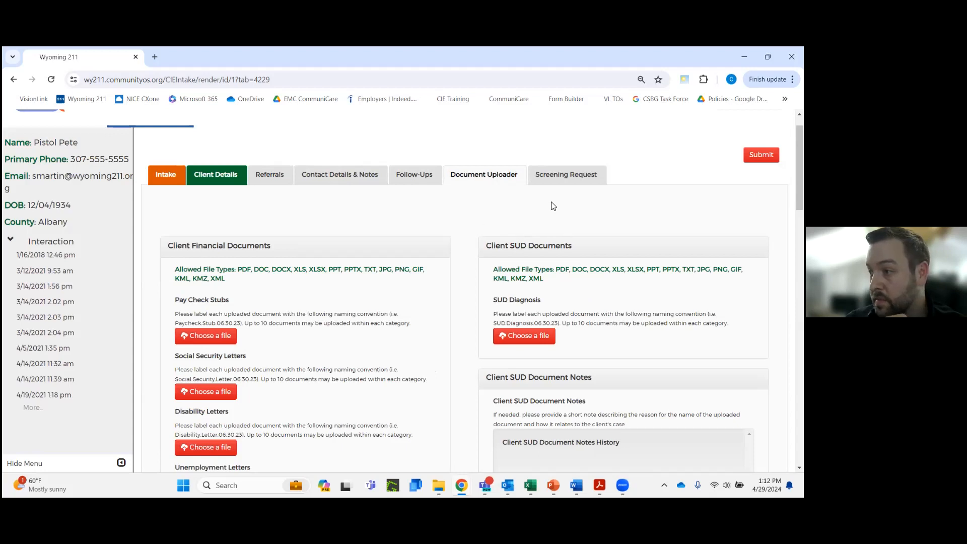
Answer Yes to completing the AHCM screening with the client and add a blank entry to the AHCM Screening Tool
left_click(567, 182)
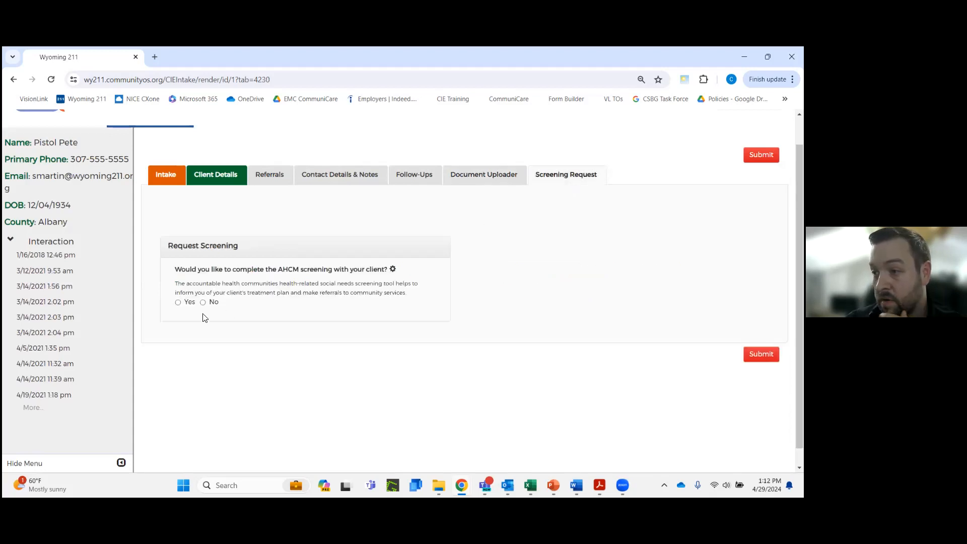
left_click(180, 305)
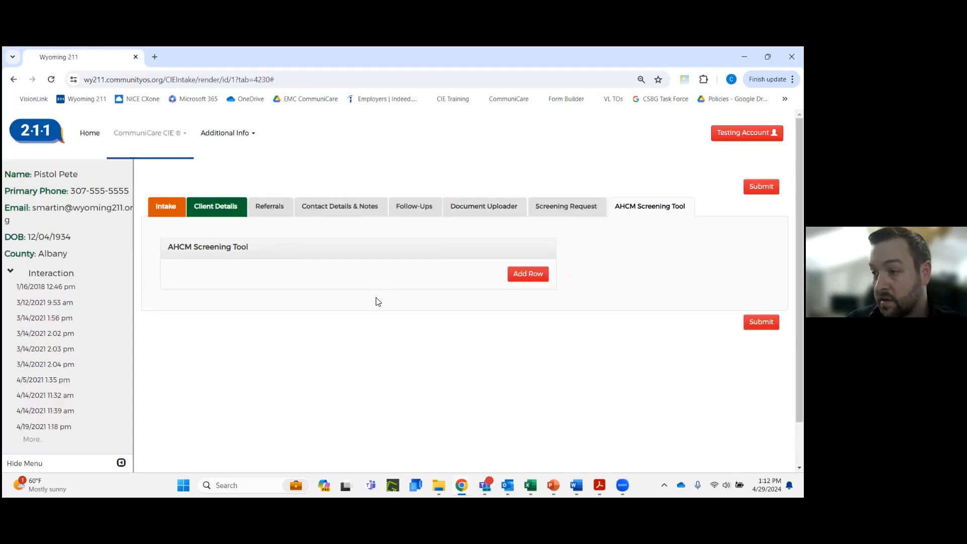
left_click(529, 276)
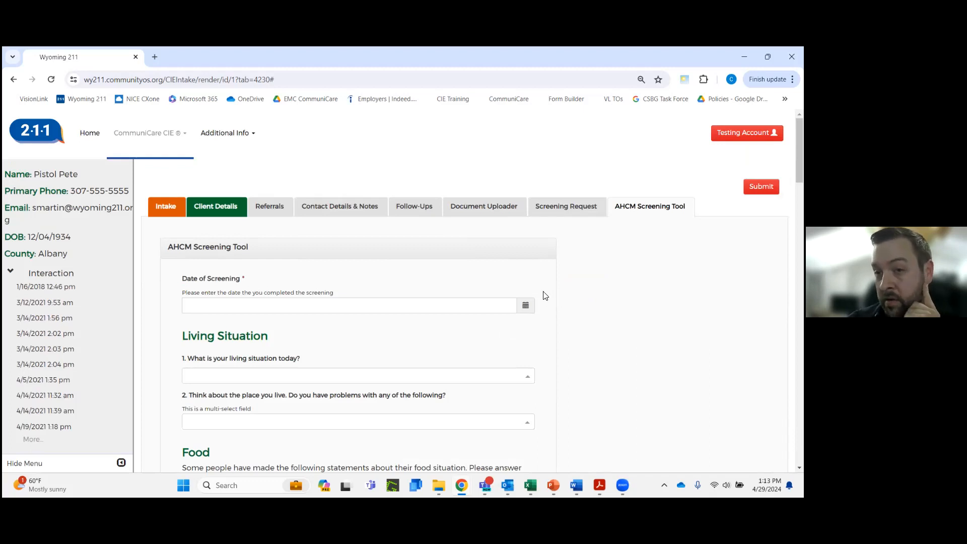
scroll(546, 298, "down", 1)
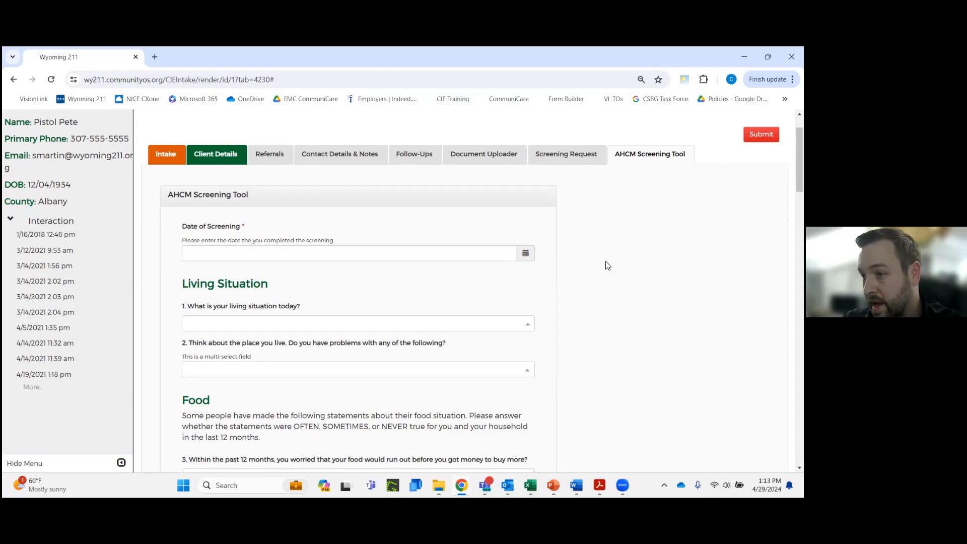
scroll(37, 388, "down", 1)
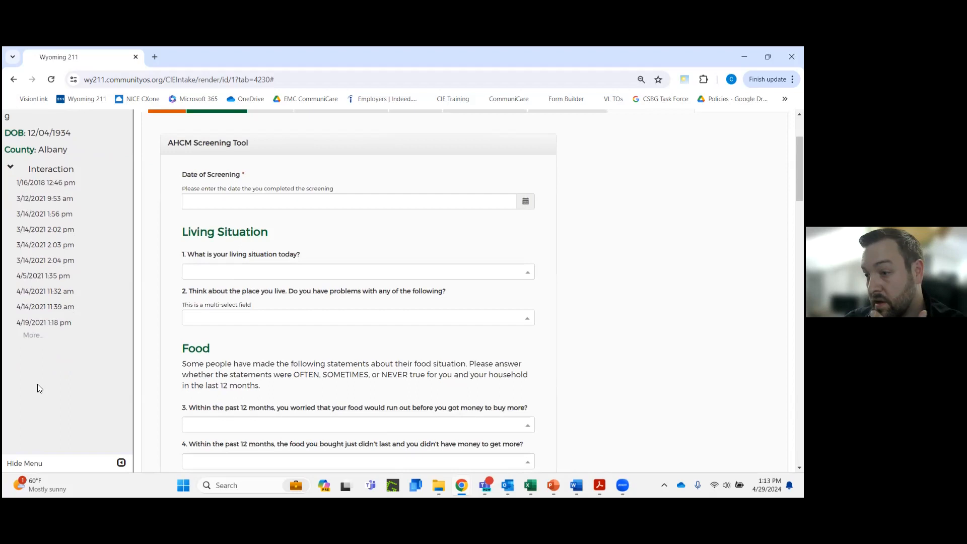
Expand the client's full interaction history and look through its dated entries down to the most recent ones
left_click(30, 336)
scroll(39, 344, "down", 1)
scroll(40, 344, "down", 3)
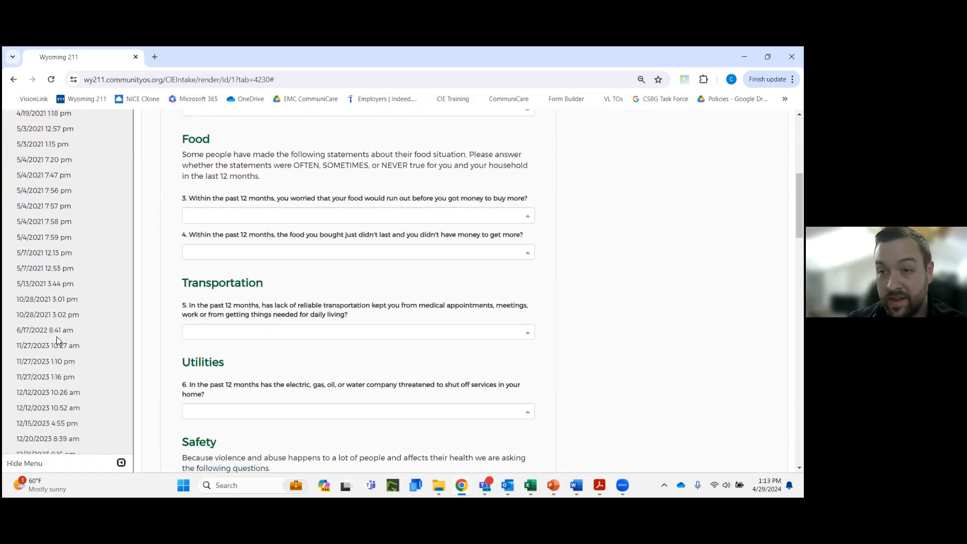
scroll(57, 340, "down", 1)
scroll(58, 342, "down", 1)
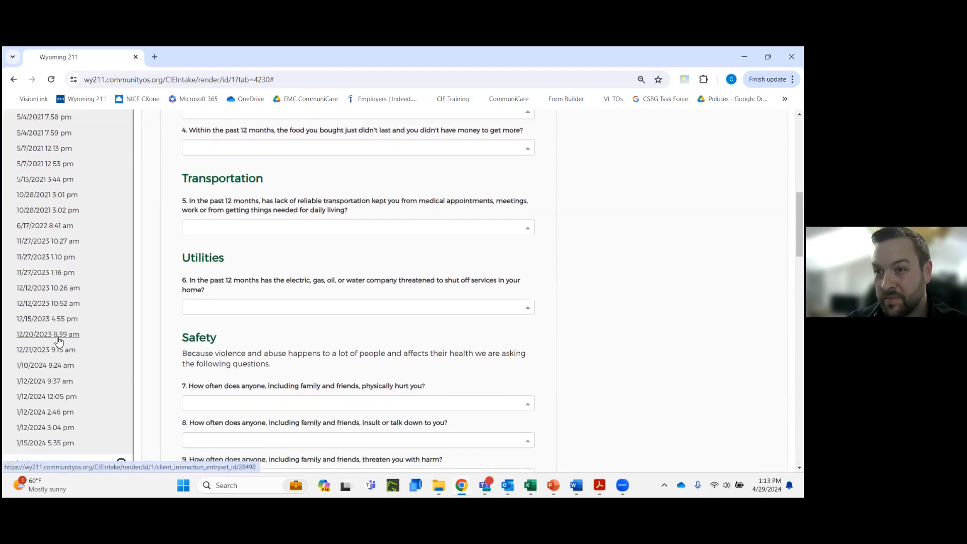
scroll(58, 338, "down", 3)
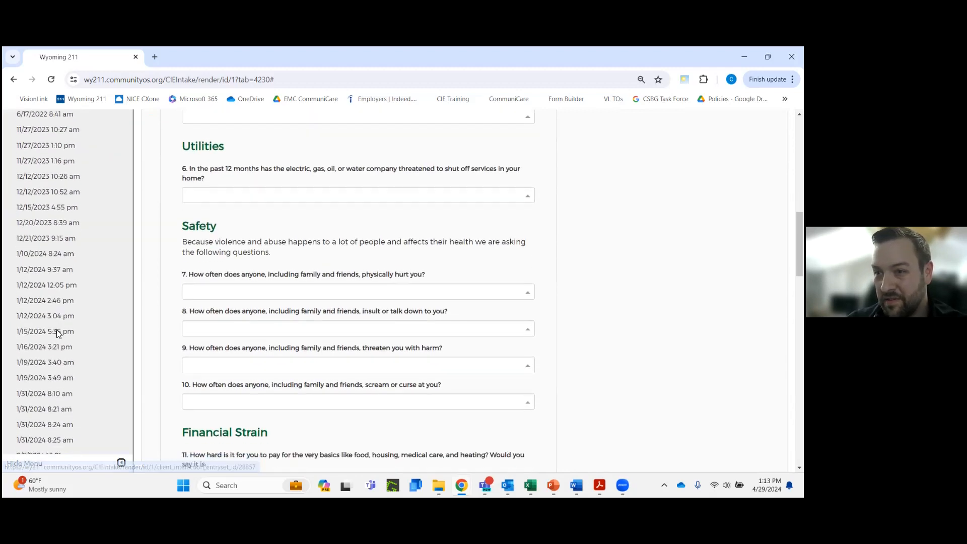
scroll(56, 332, "down", 1)
scroll(56, 323, "down", 2)
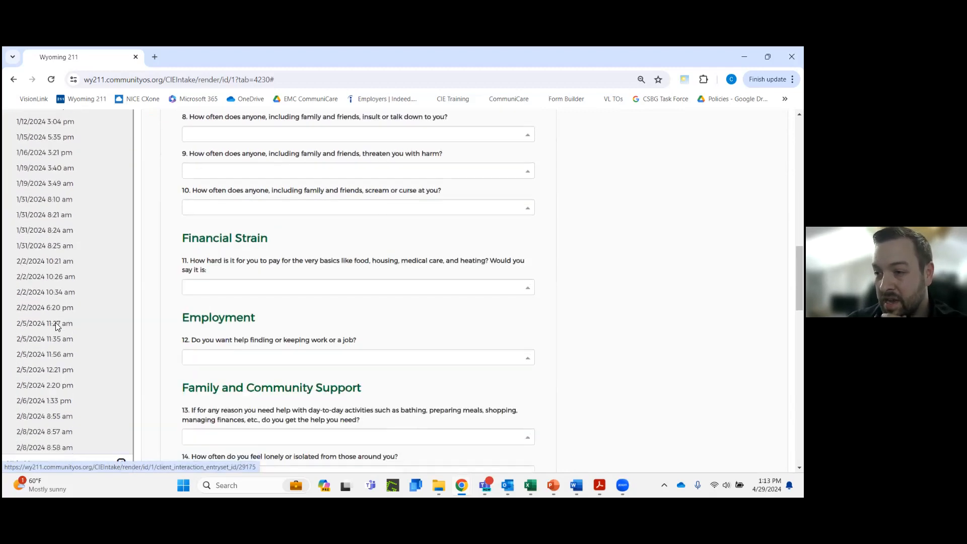
scroll(55, 329, "down", 5)
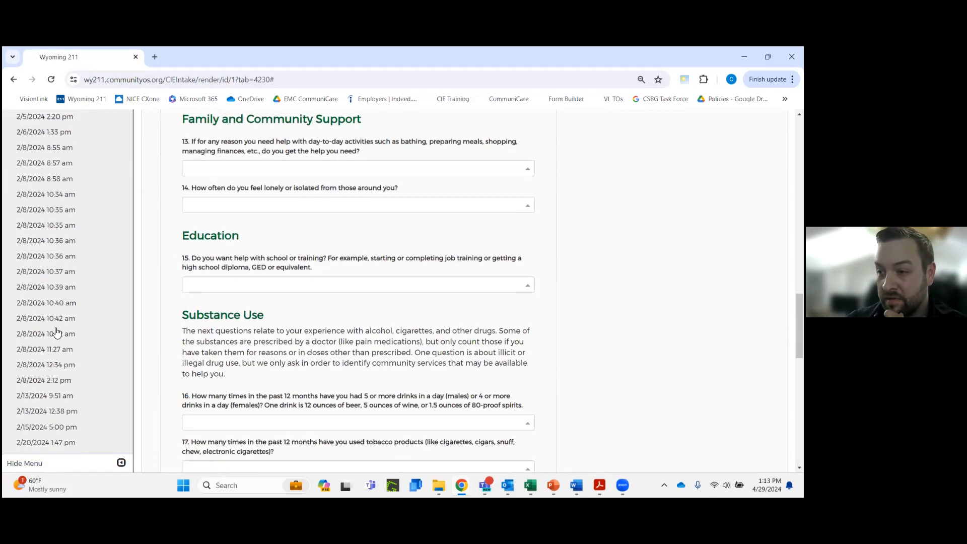
scroll(57, 333, "down", 10)
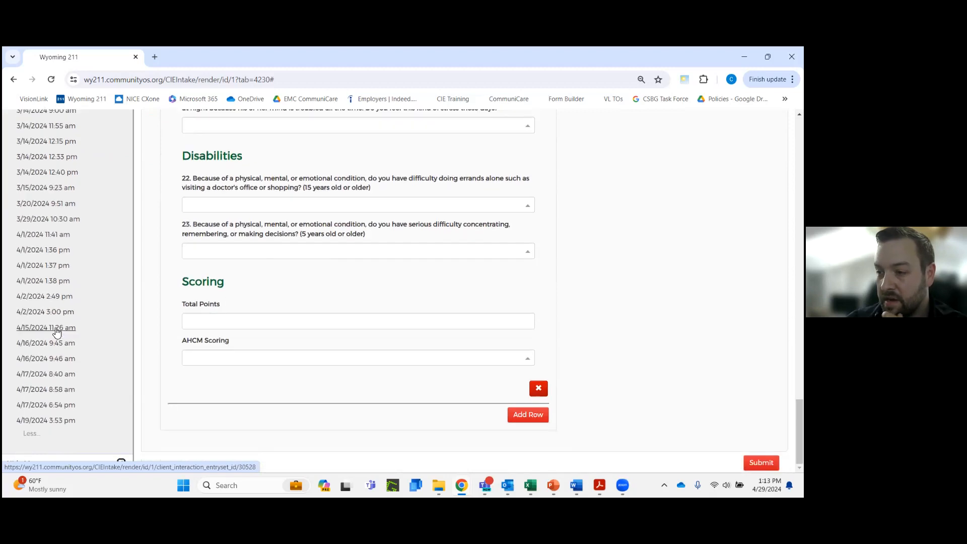
scroll(56, 333, "up", 20)
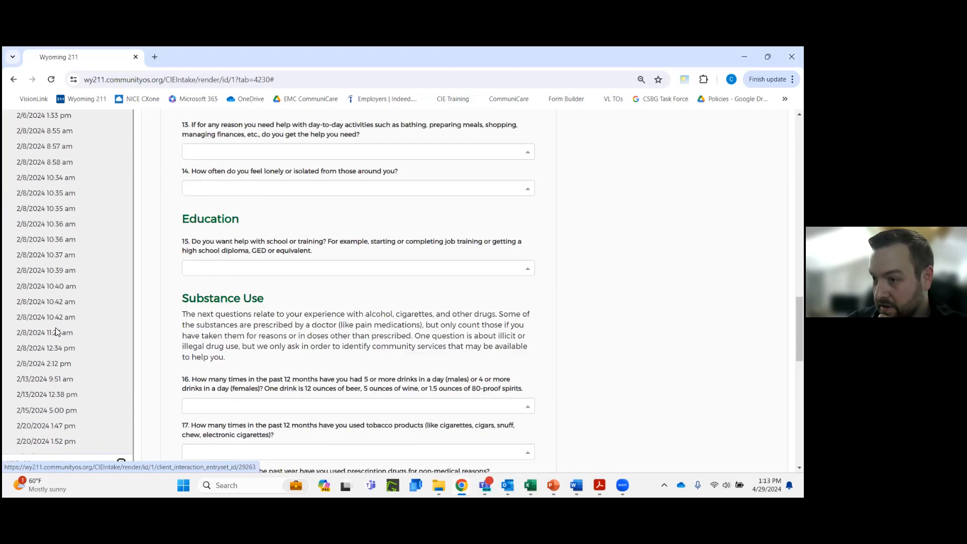
scroll(56, 333, "up", 3)
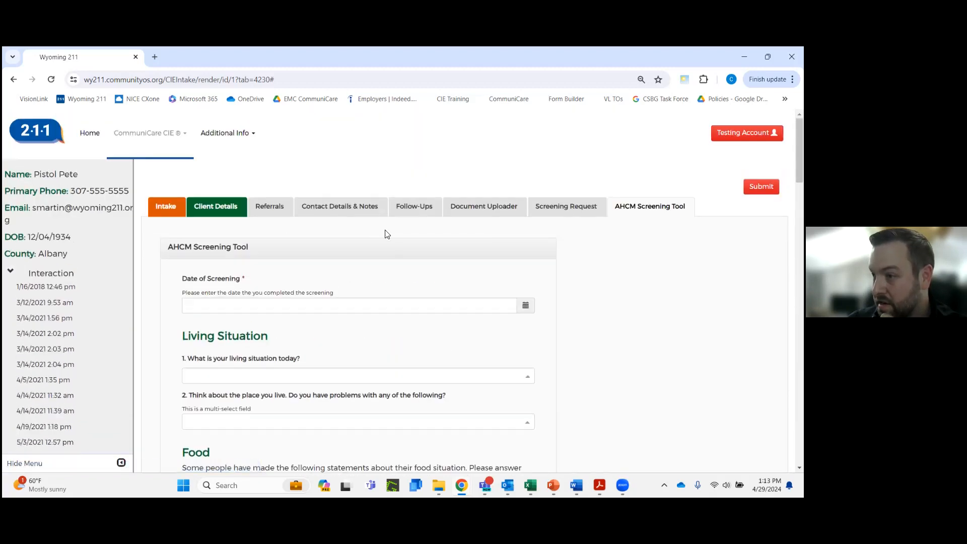
Recheck the selected HealthWorks Pharmacy referral and its search results, and switch back to the slide presentation
left_click(280, 213)
scroll(322, 283, "down", 15)
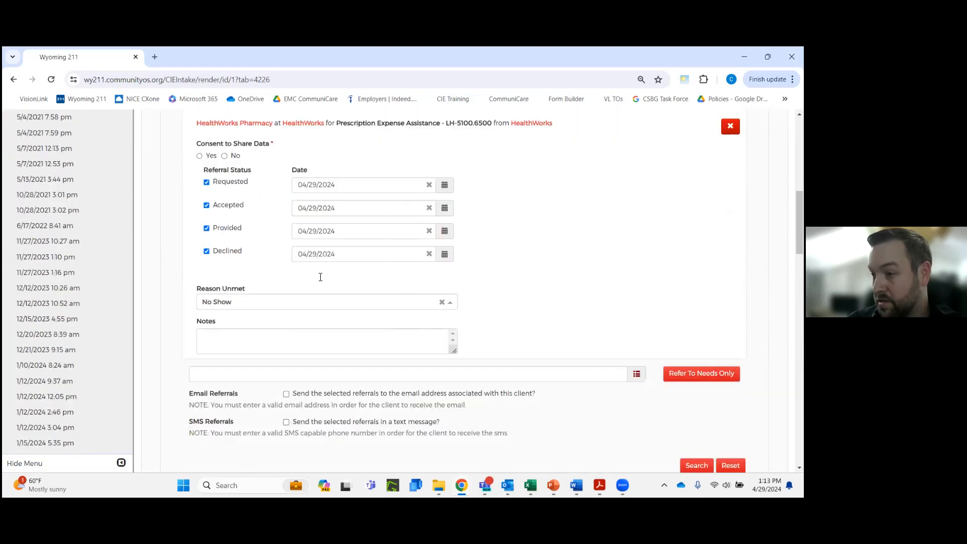
scroll(325, 288, "down", 6)
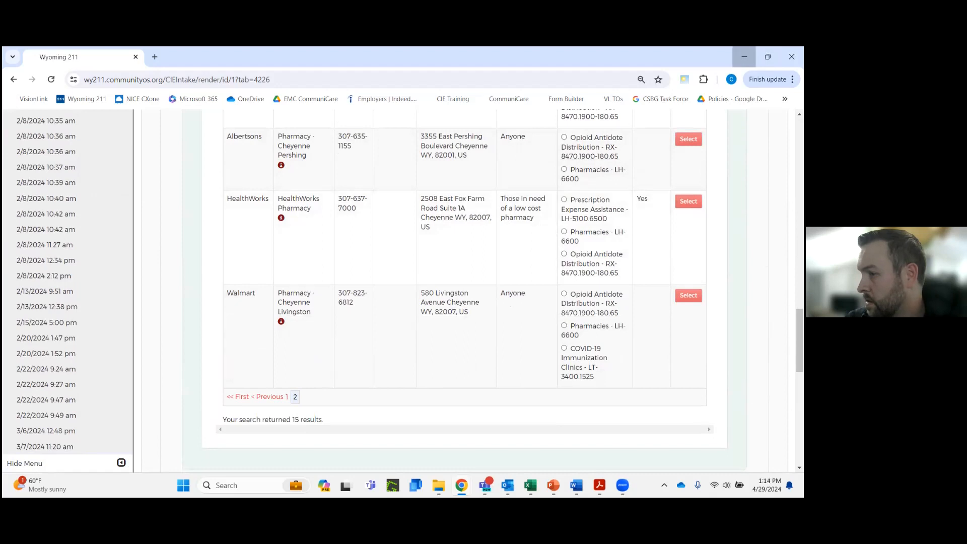
left_click(744, 56)
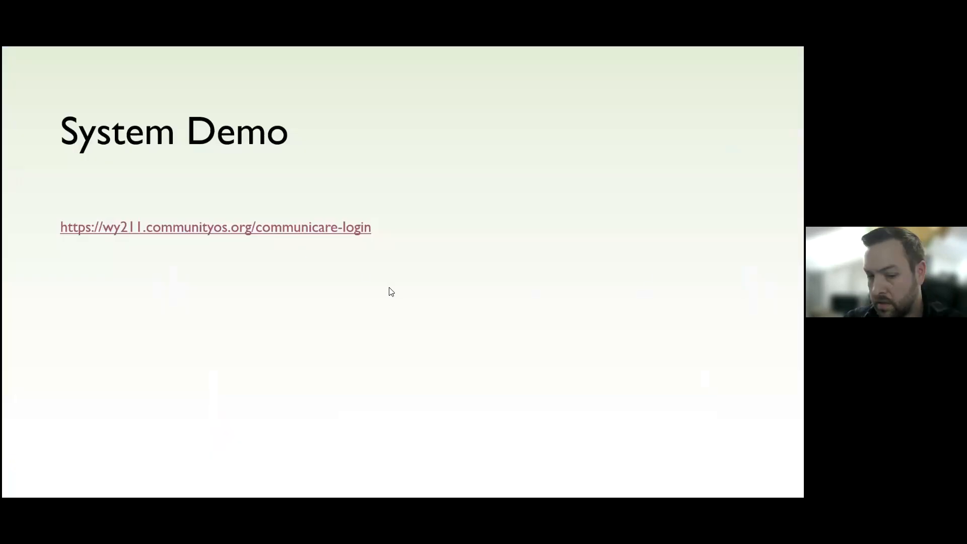
left_click(554, 284)
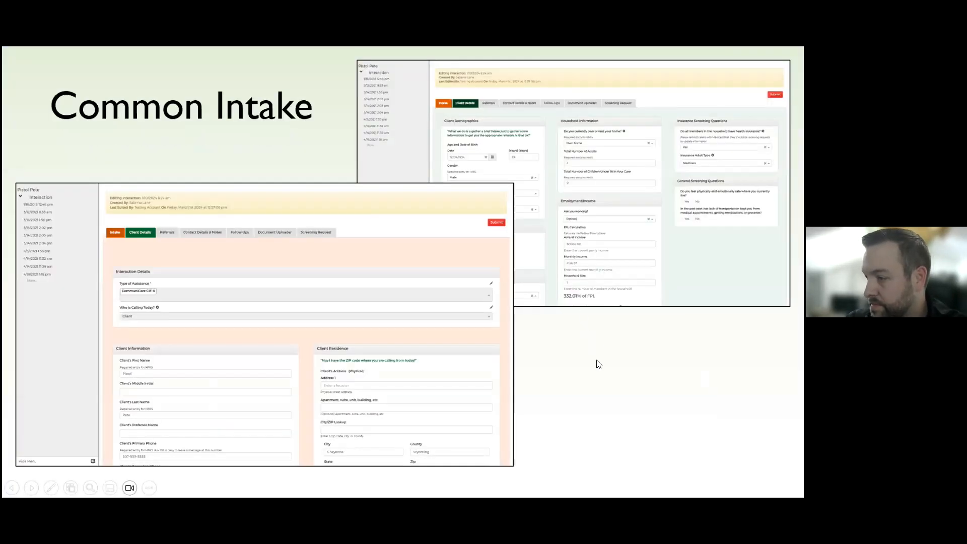
left_click(599, 364)
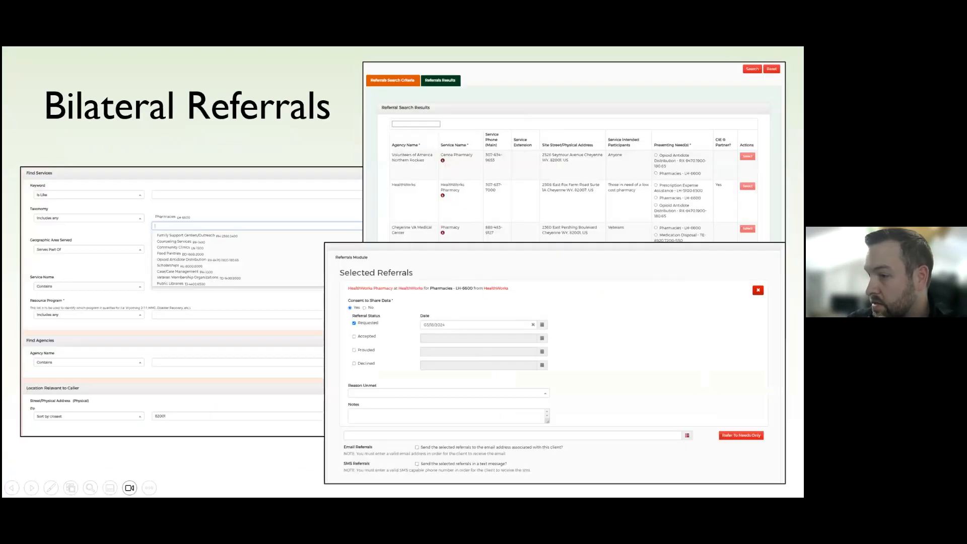
key("Right")
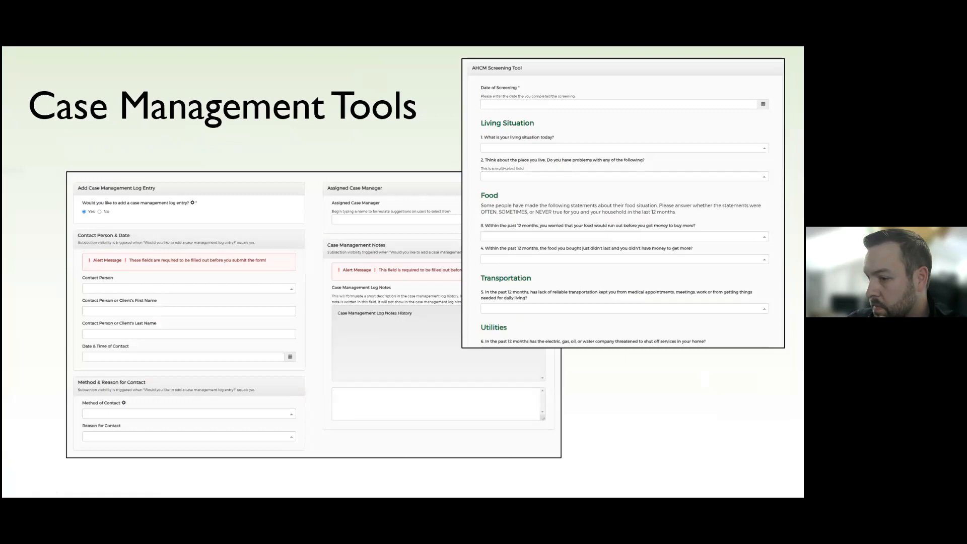
key("Left")
key("Right")
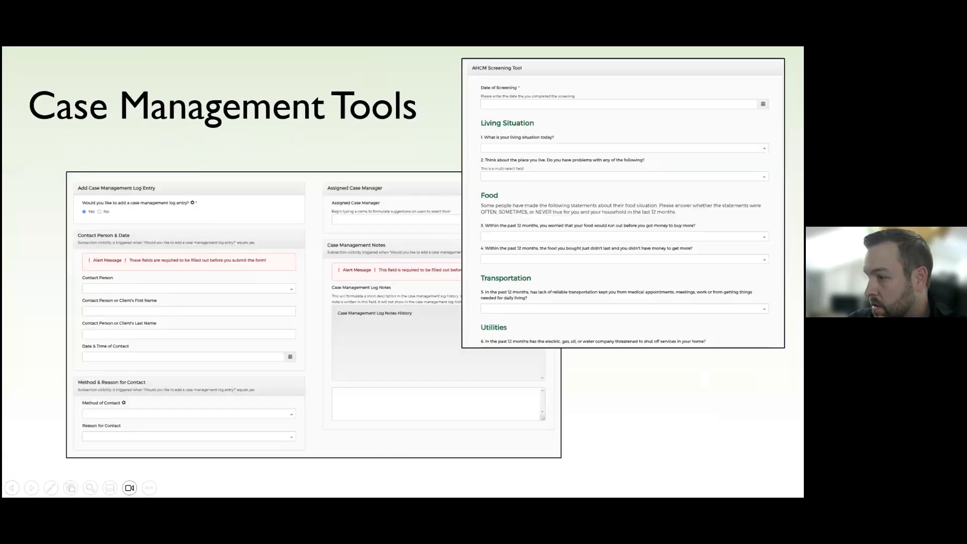
key("Right")
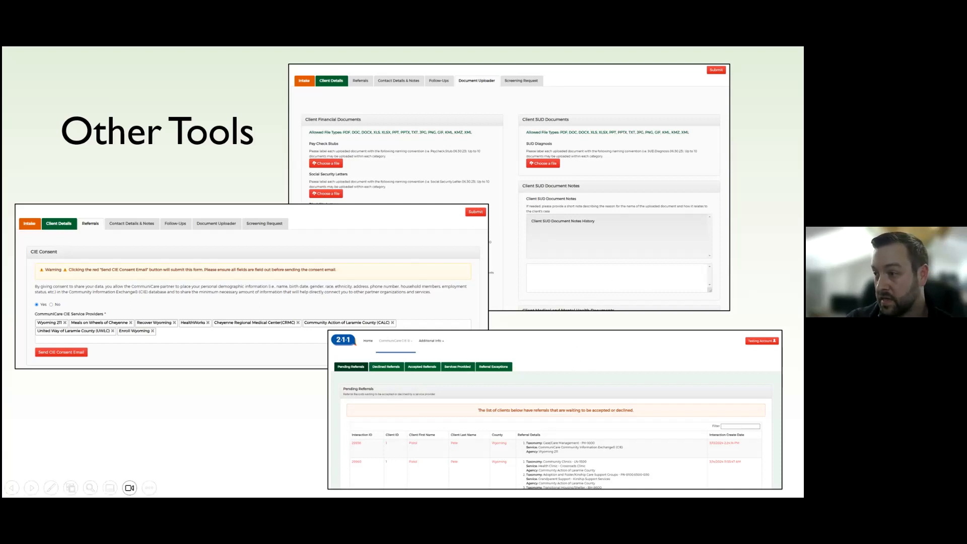
key("Right")
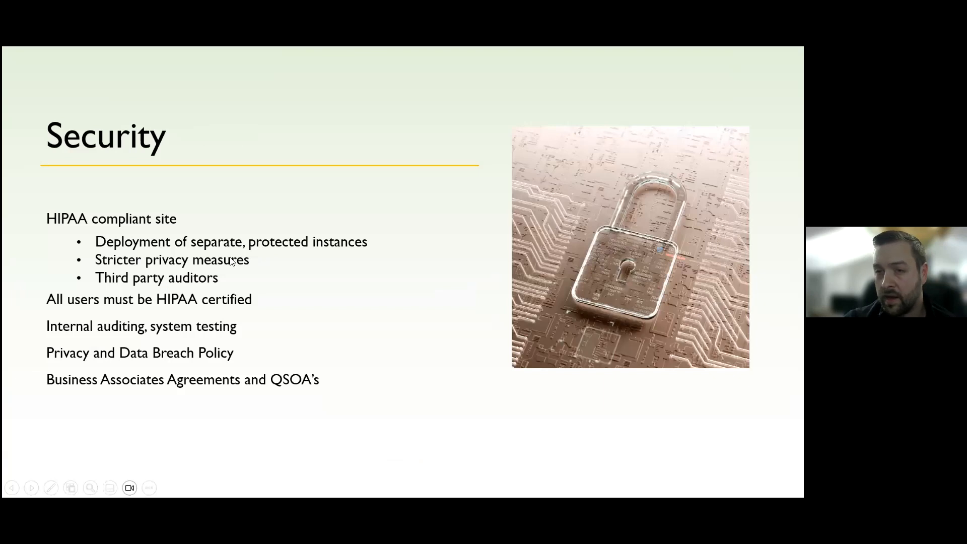